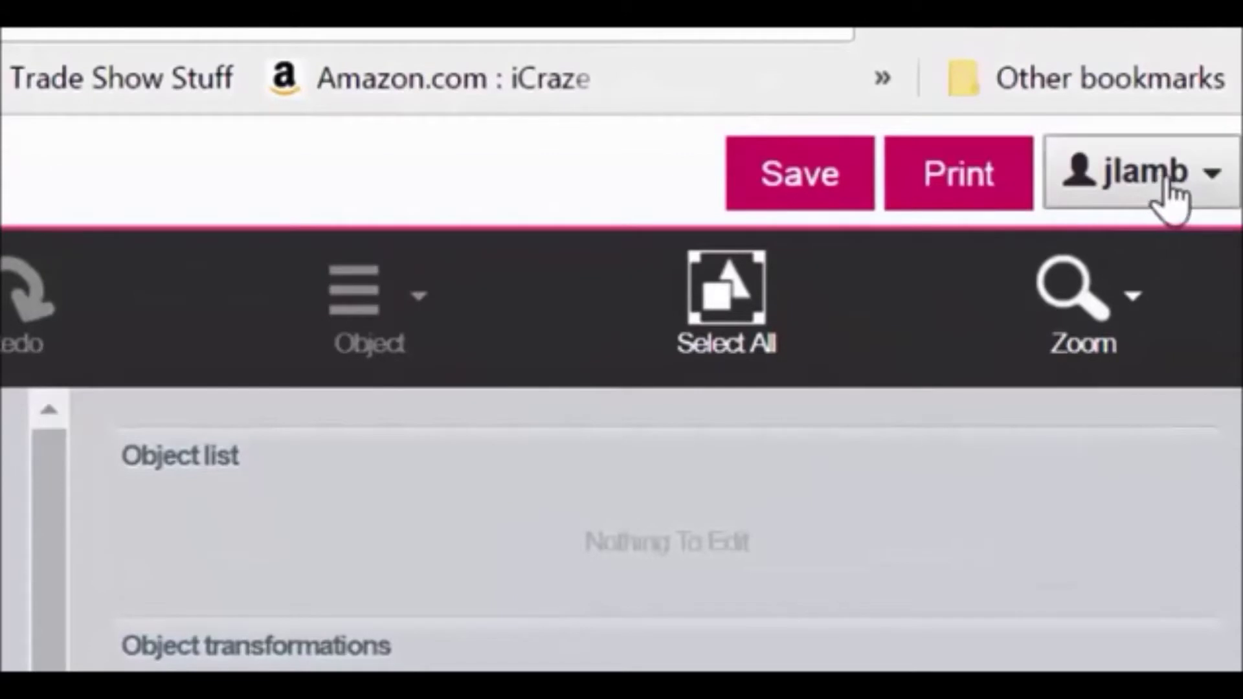
- Open the Administration area of the signed-in account
{"action": "left_click", "coordinate": [1180, 193]}
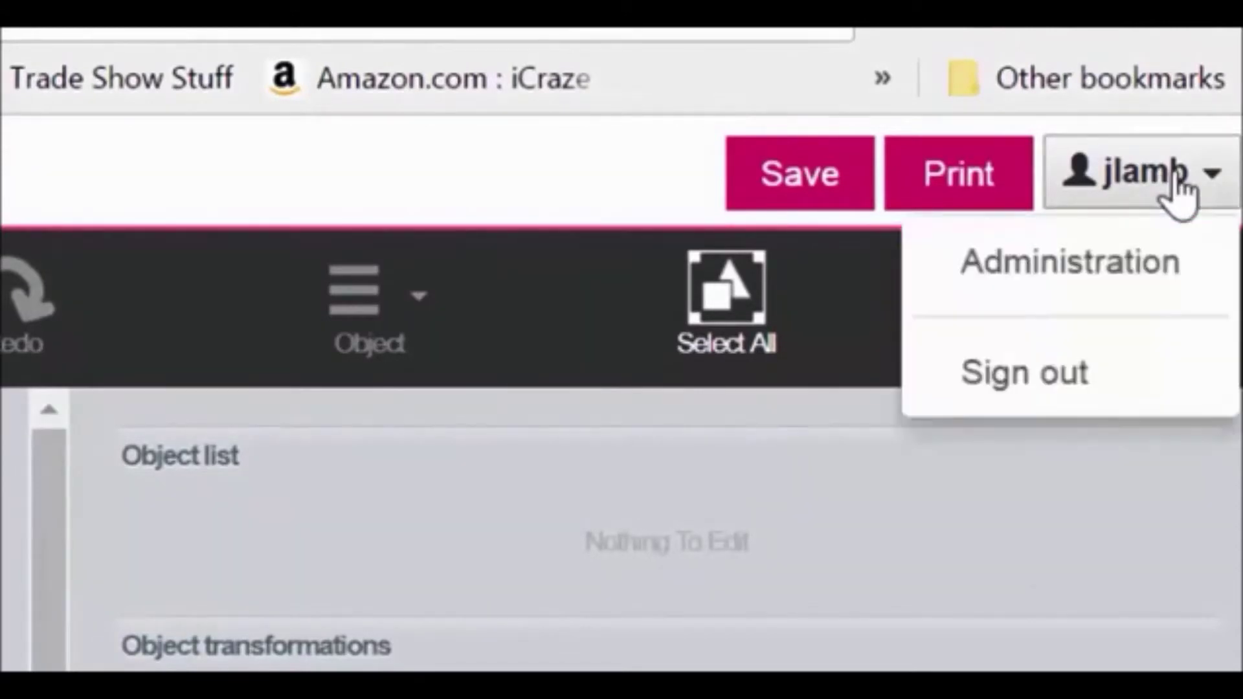
{"action": "left_click", "coordinate": [1127, 263]}
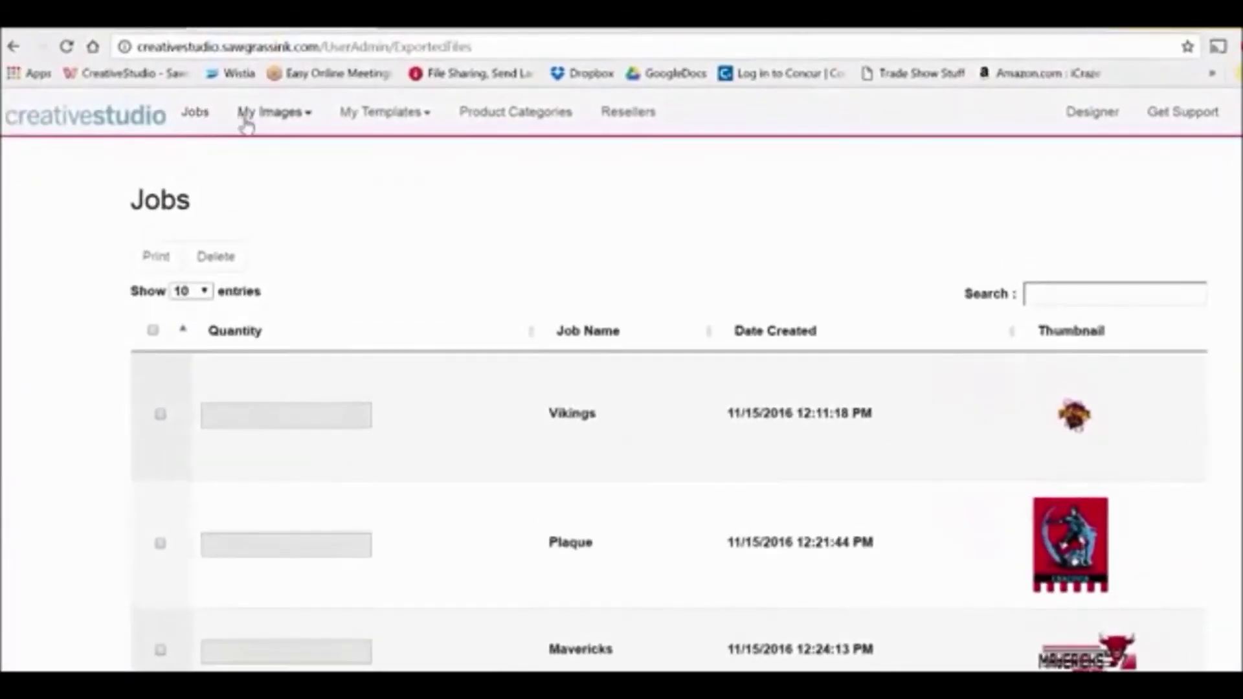
- Look over the available administration sections and examine the full list of saved jobs
{"action": "left_click", "coordinate": [248, 122]}
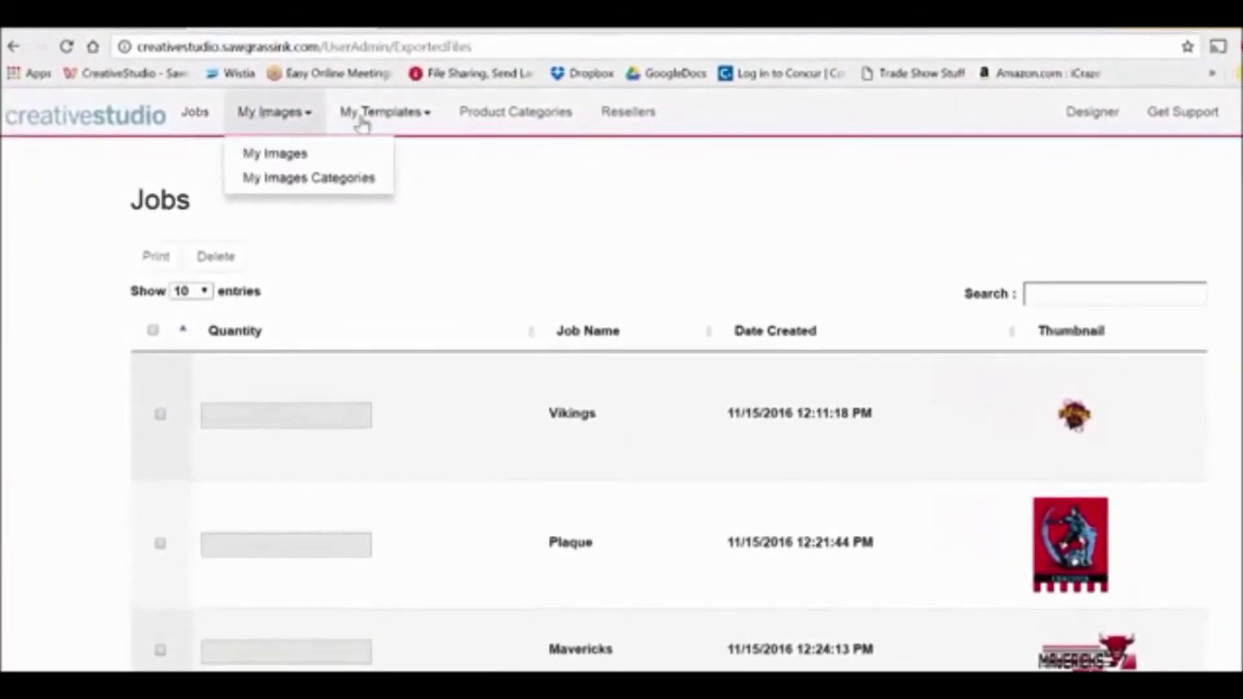
{"action": "left_click", "coordinate": [396, 121]}
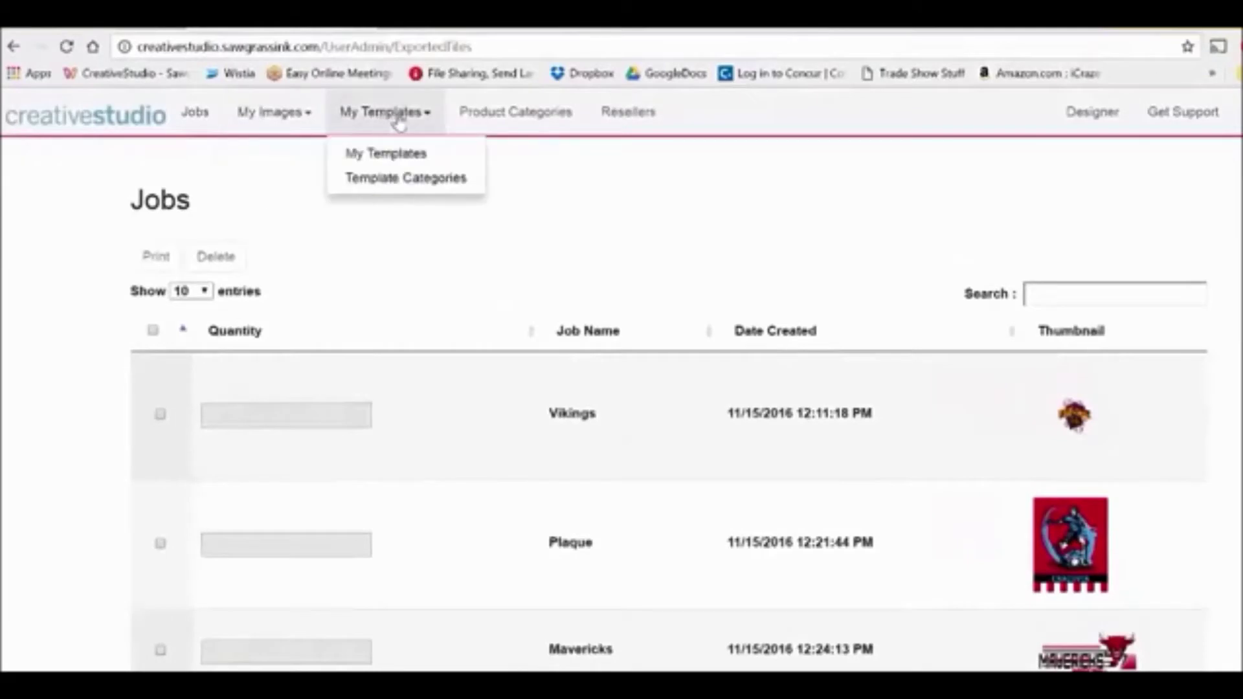
{"action": "left_click", "coordinate": [521, 115]}
{"action": "left_click", "coordinate": [606, 120]}
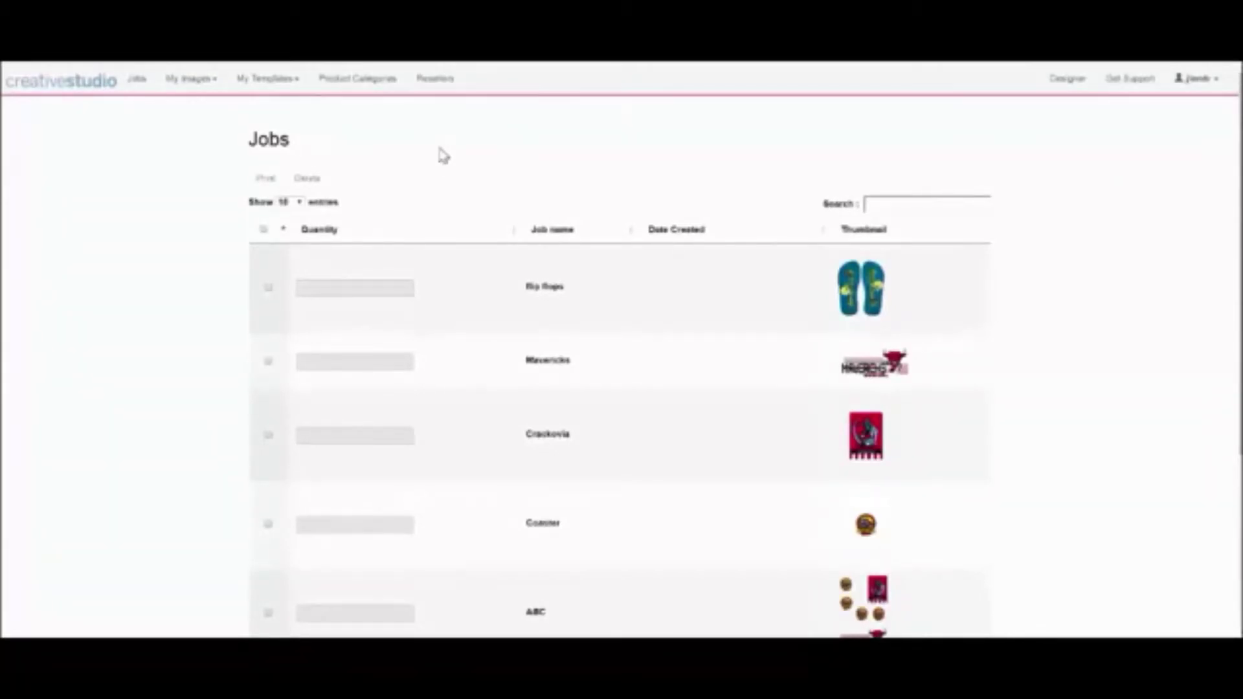
{"action": "scroll", "coordinate": [442, 156], "scroll_direction": "down", "scroll_amount": 2}
{"action": "scroll", "coordinate": [443, 155], "scroll_direction": "down", "scroll_amount": 2}
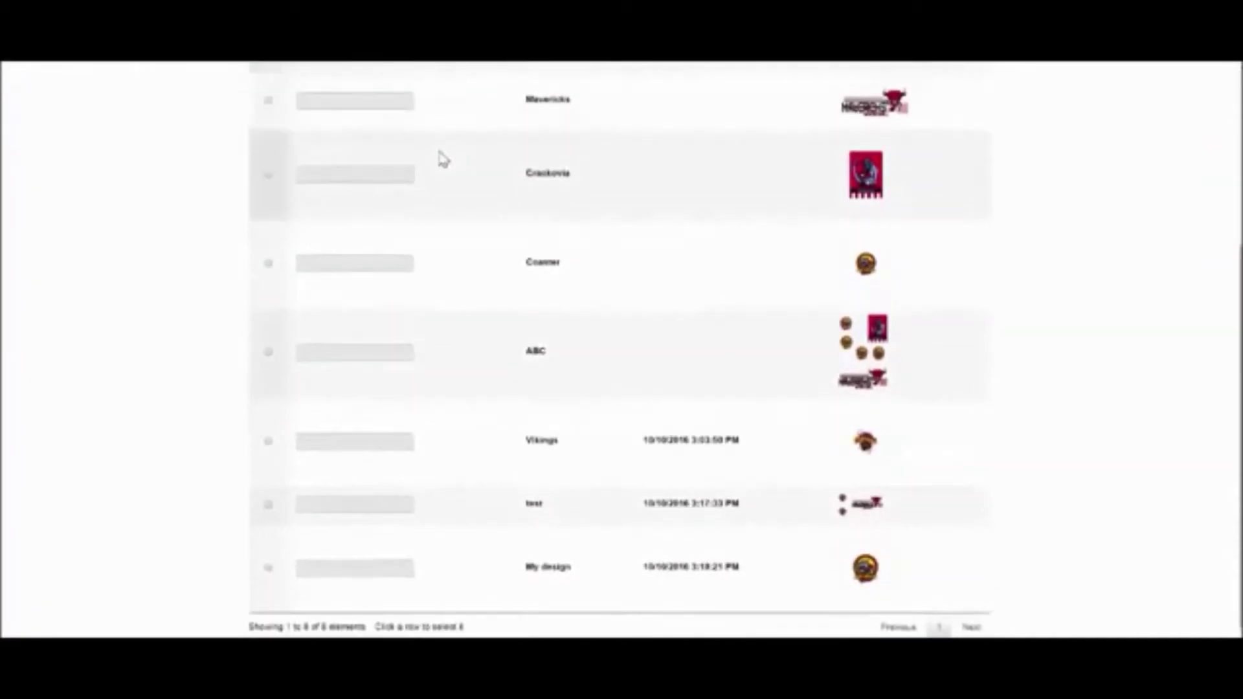
{"action": "scroll", "coordinate": [443, 159], "scroll_direction": "up", "scroll_amount": 4}
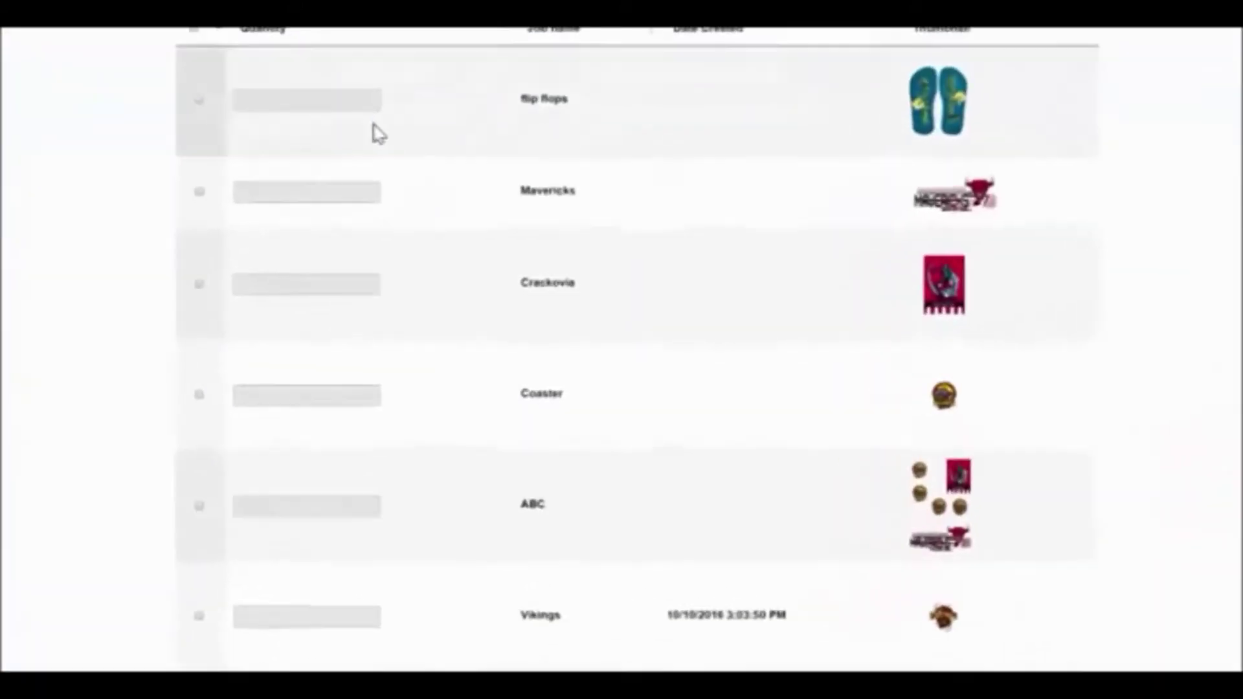
- Select the Mavericks job for printing and set its quantity to 2
{"action": "left_click", "coordinate": [40, 103]}
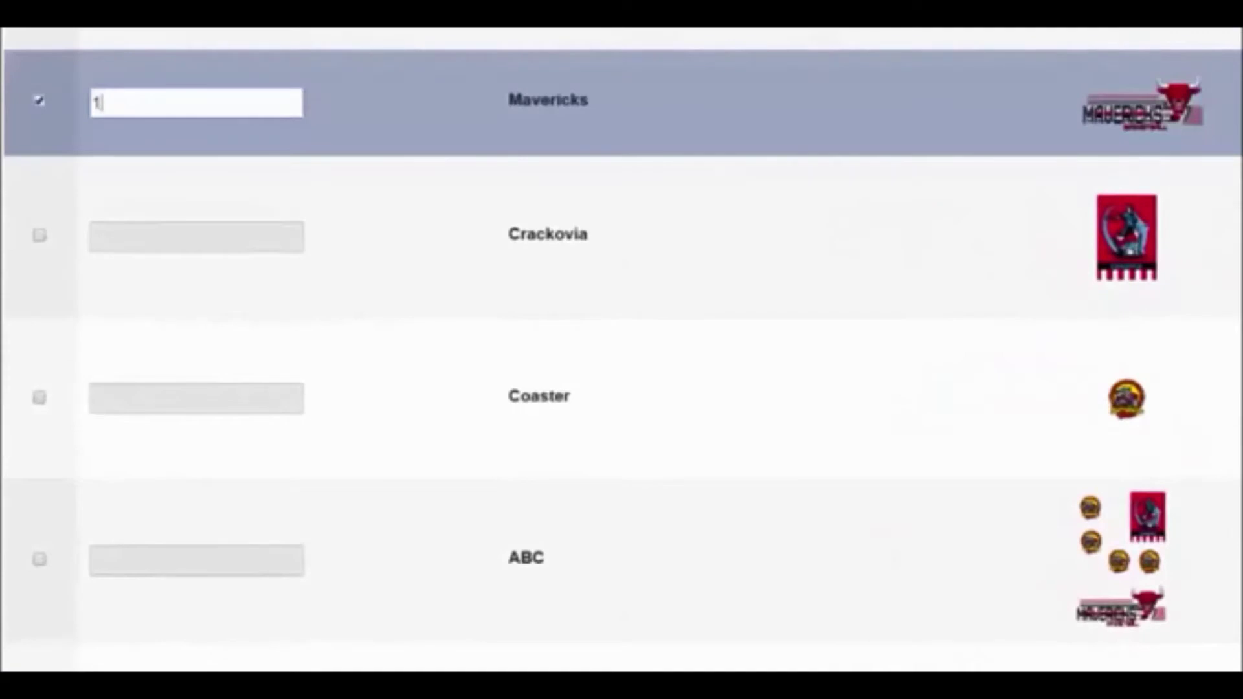
{"action": "key", "text": "ctrl+a"}
{"action": "type", "text": "2"}
{"action": "left_click", "coordinate": [100, 129]}
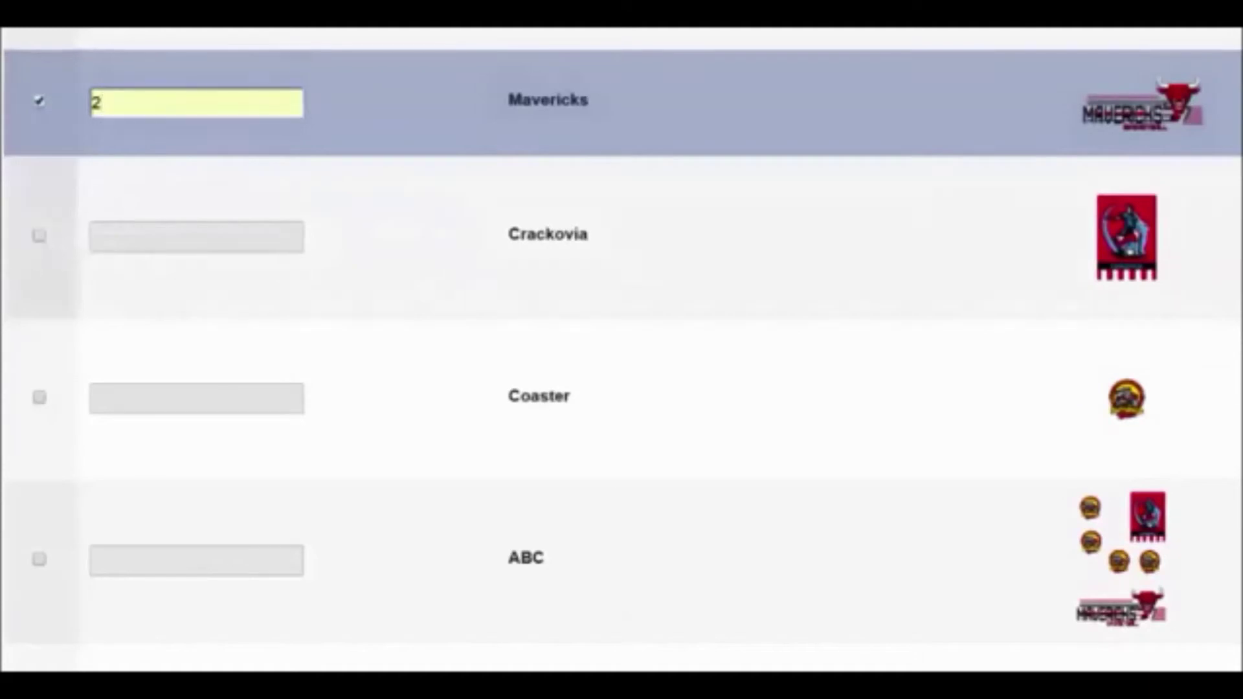
- Add the Crackovia job to the selection with a quantity of 4
{"action": "left_click", "coordinate": [40, 236]}
{"action": "left_click", "coordinate": [94, 239]}
{"action": "key", "text": "ctrl+a"}
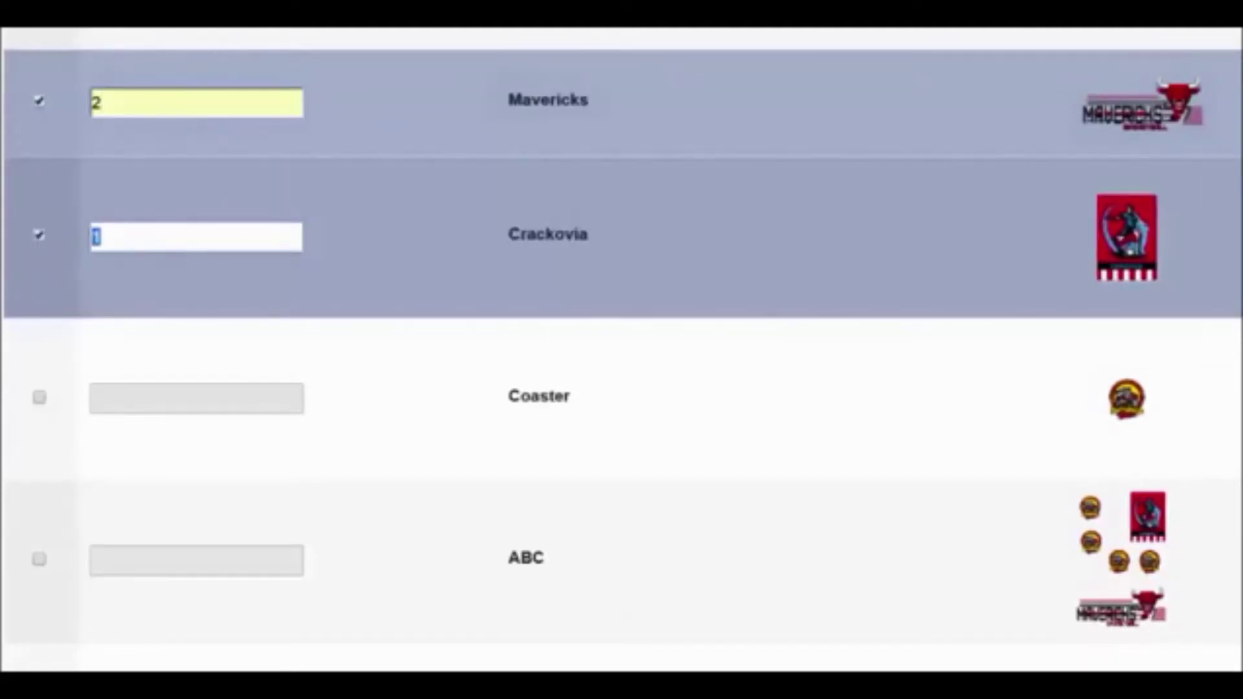
{"action": "type", "text": "4"}
- Include the Coaster job in the print selection and set its quantity to 6
{"action": "left_click", "coordinate": [43, 398]}
{"action": "double_click", "coordinate": [105, 402]}
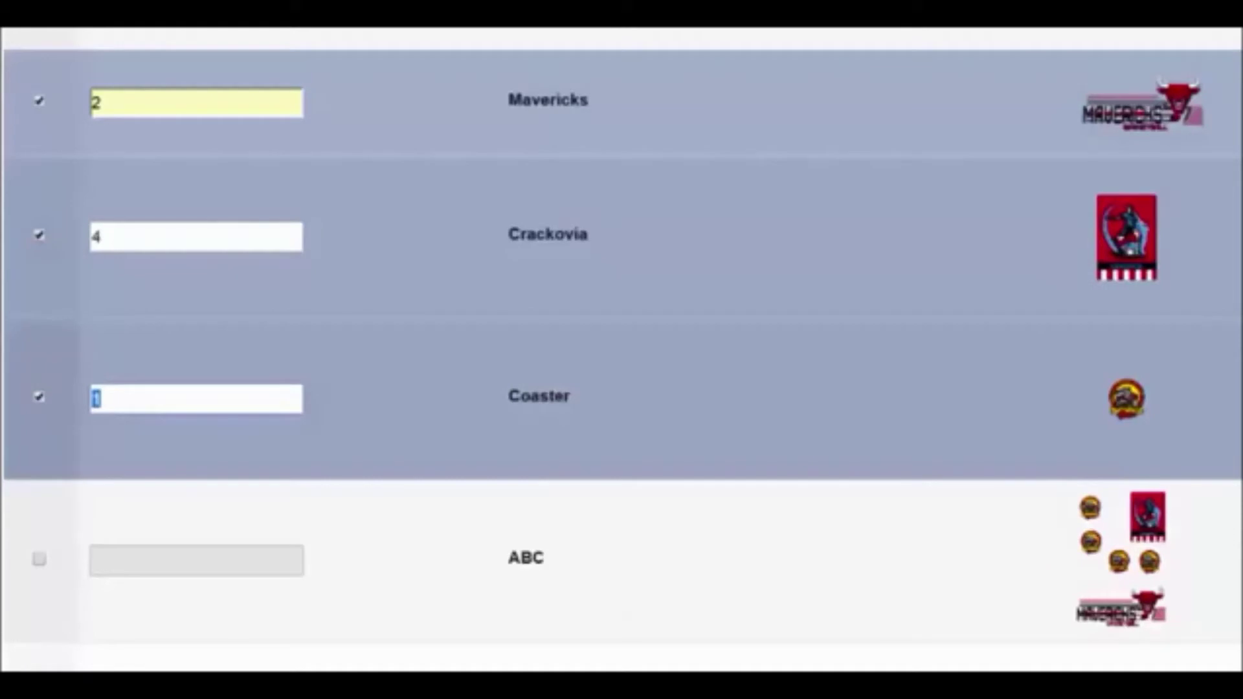
{"action": "left_click", "coordinate": [90, 400]}
{"action": "left_click", "coordinate": [110, 433]}
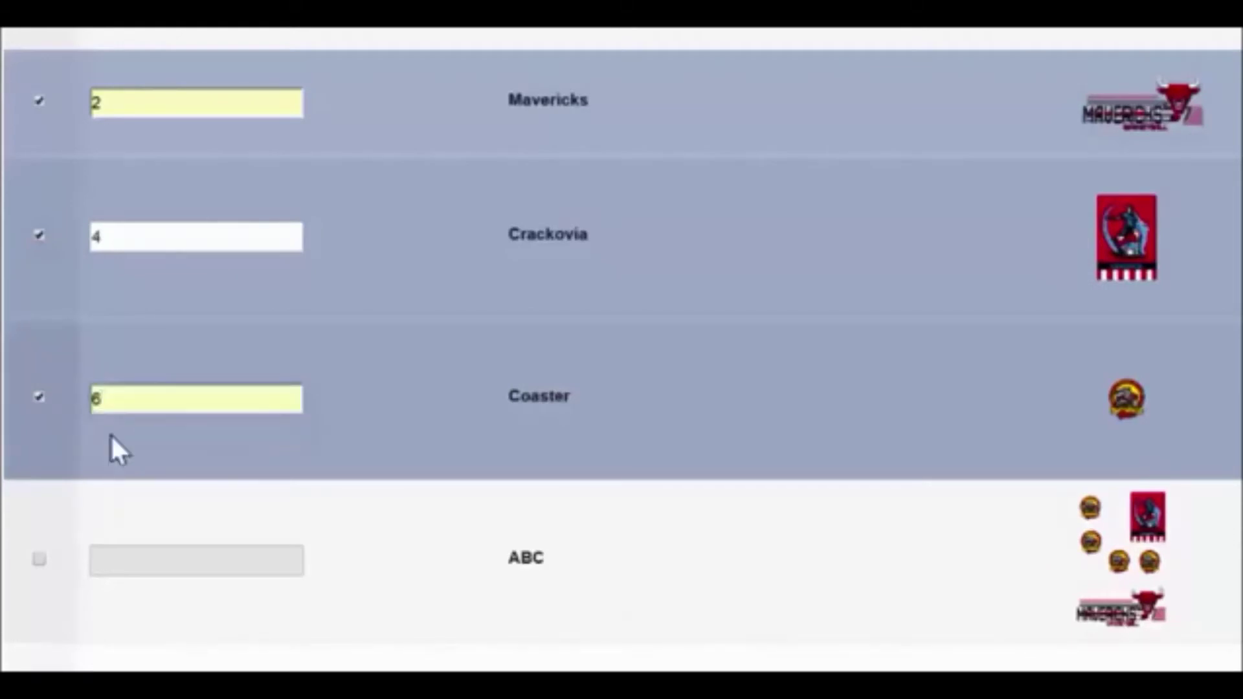
- Select the Vikings job as well and set its quantity to 4
{"action": "scroll", "coordinate": [107, 460], "scroll_direction": "down", "scroll_amount": 3}
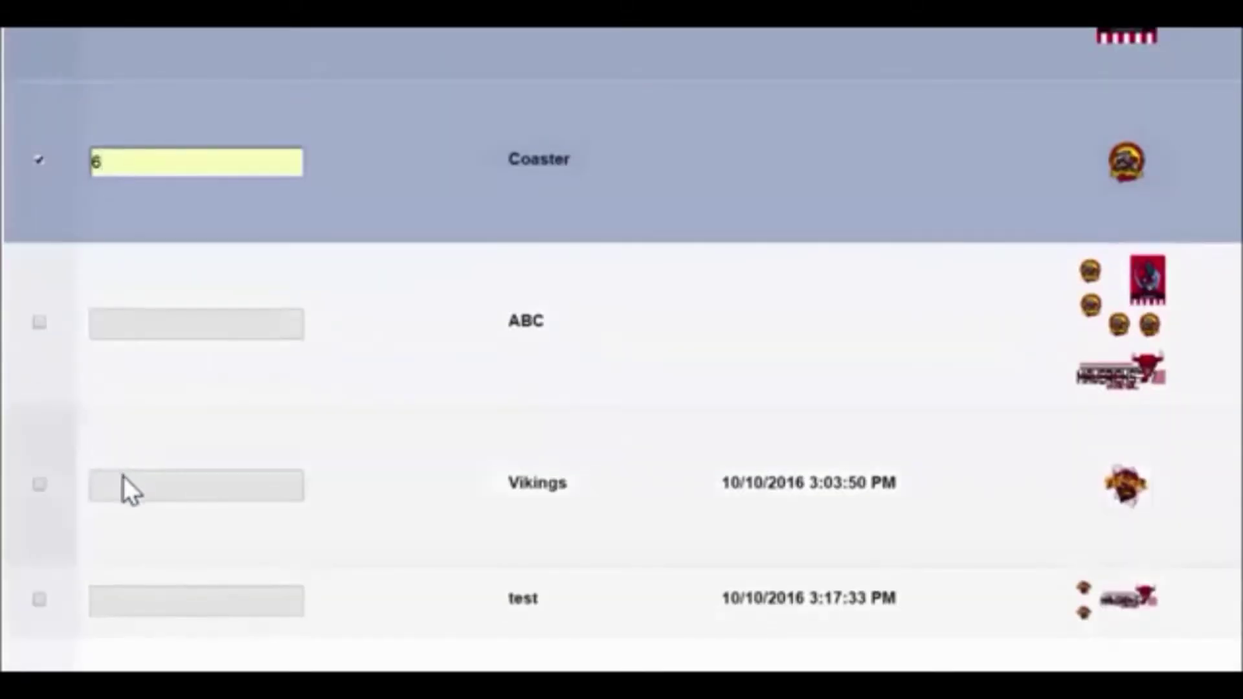
{"action": "left_click", "coordinate": [36, 484]}
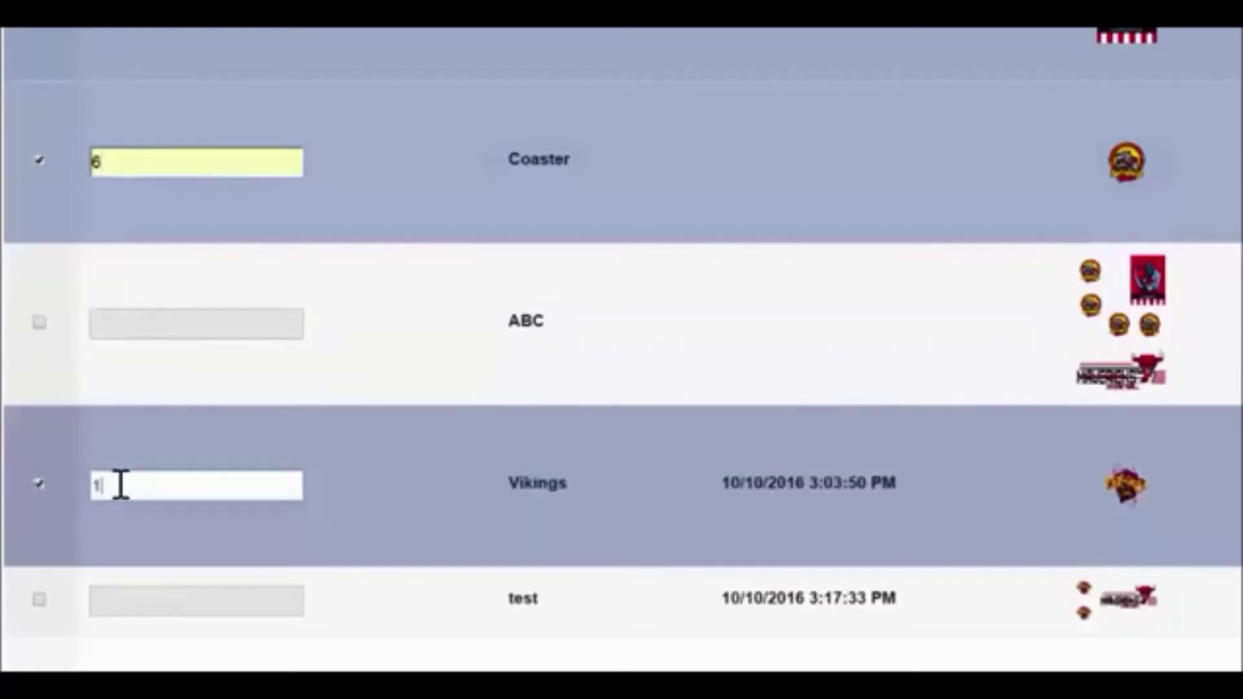
{"action": "left_click", "coordinate": [99, 486]}
{"action": "type", "text": "4"}
{"action": "double_click", "coordinate": [96, 489]}
{"action": "type", "text": "4"}
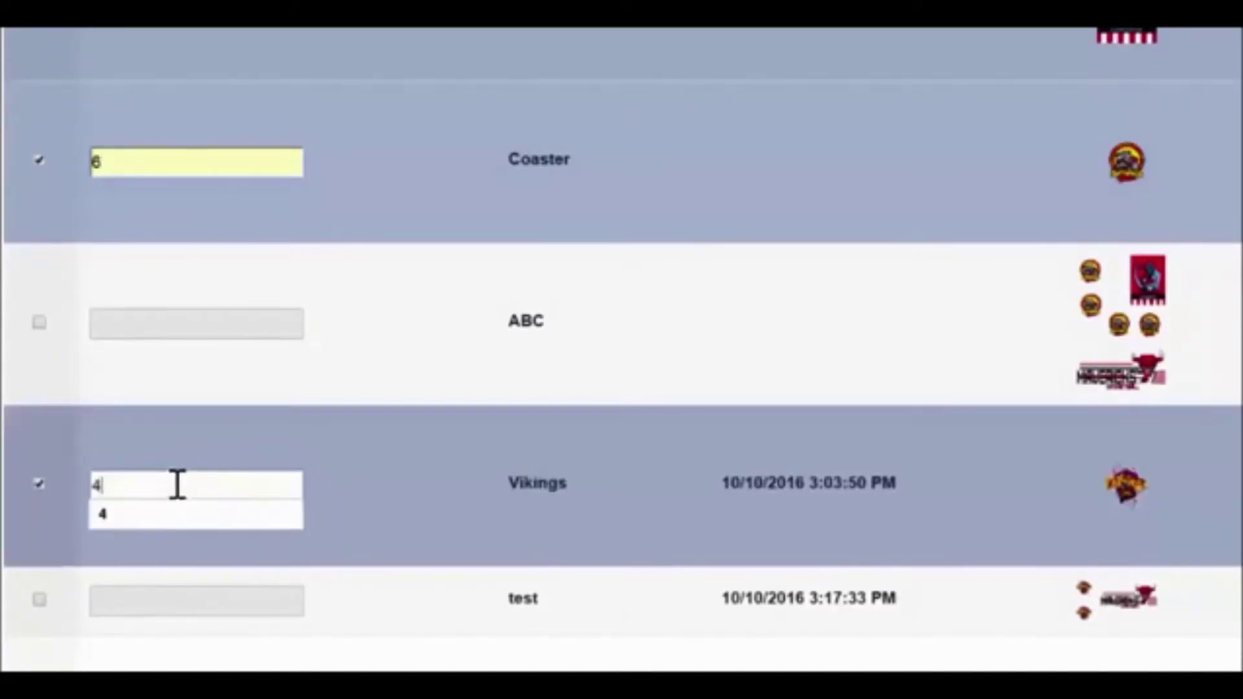
{"action": "left_click", "coordinate": [120, 515]}
- Send the selected jobs to print and page through the print preview to the last page
{"action": "scroll", "coordinate": [236, 456], "scroll_direction": "up", "scroll_amount": 4}
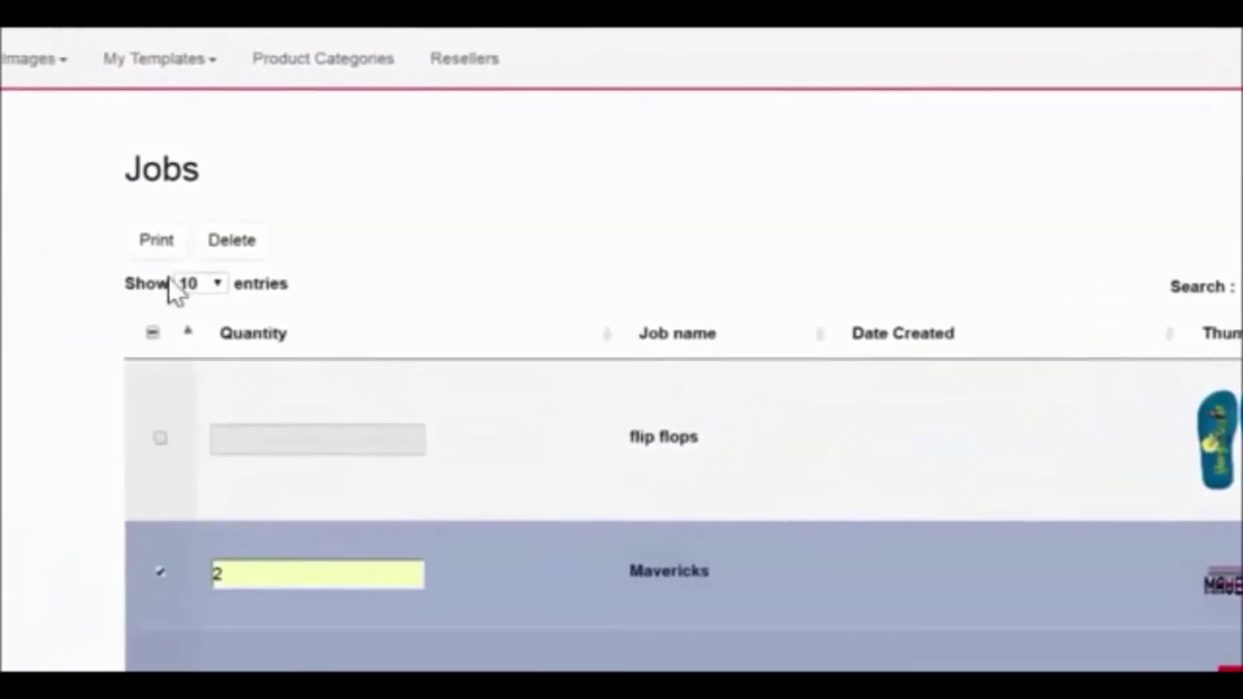
{"action": "left_click", "coordinate": [207, 245]}
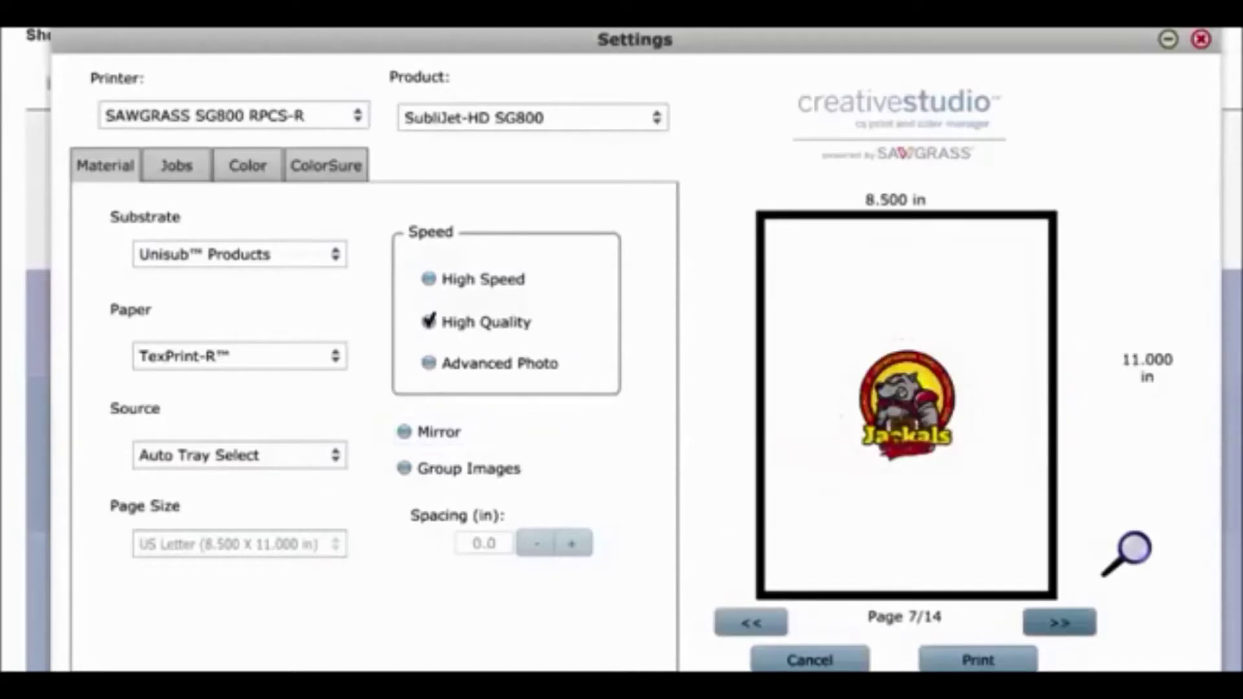
{"action": "left_click", "coordinate": [1054, 627]}
{"action": "left_click", "coordinate": [1055, 627]}
{"action": "left_click", "coordinate": [1054, 625]}
{"action": "left_click", "coordinate": [1054, 625]}
{"action": "left_click", "coordinate": [1054, 625]}
{"action": "left_click", "coordinate": [1054, 625]}
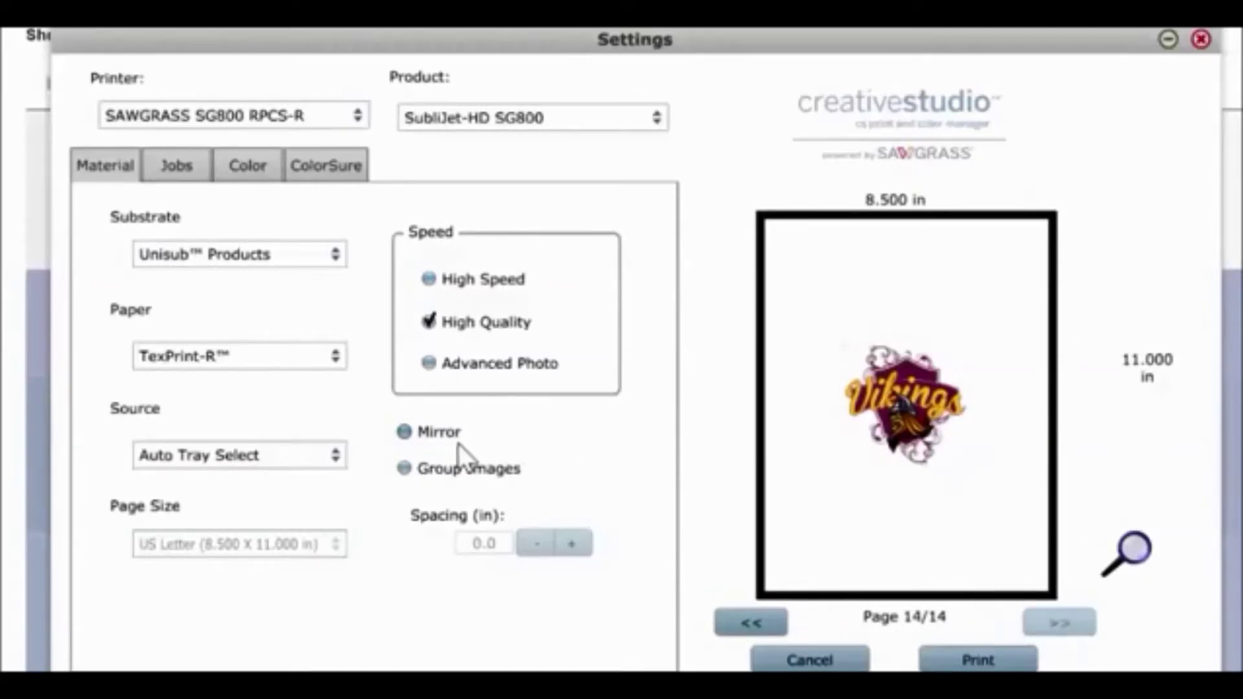
- Turn on Group Images and set the page size to US Legal (8.500 x 14.000 in)
{"action": "left_click", "coordinate": [404, 471]}
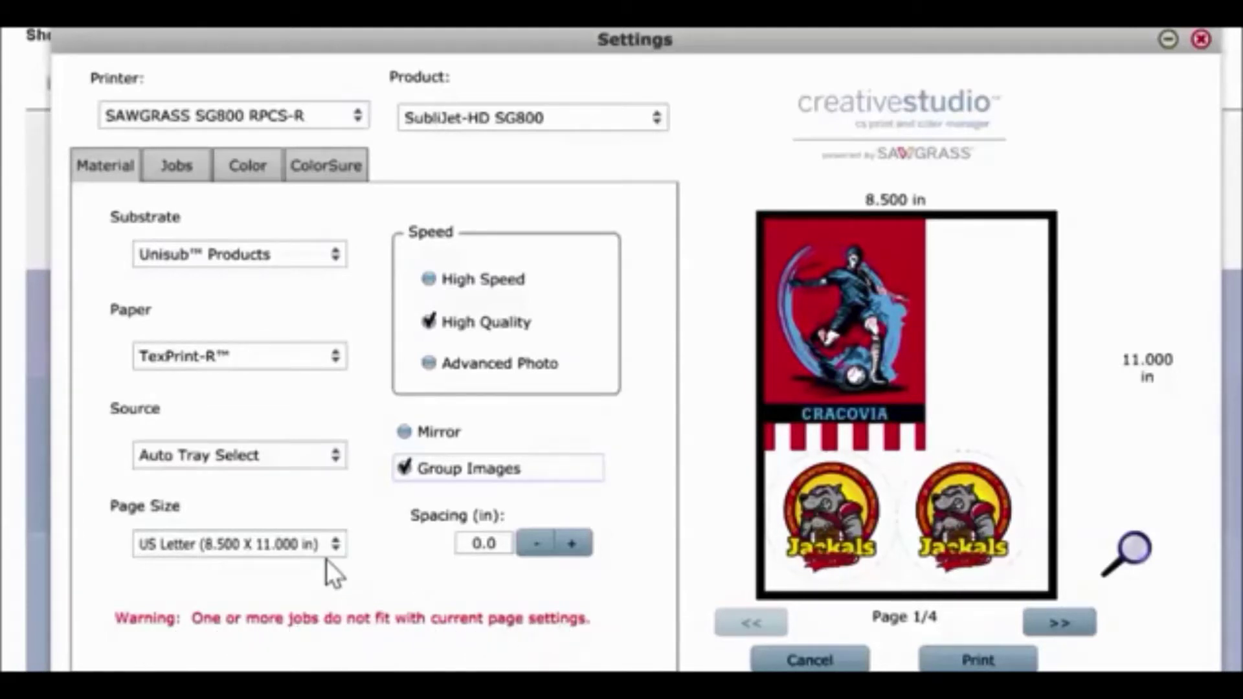
{"action": "left_click", "coordinate": [336, 544]}
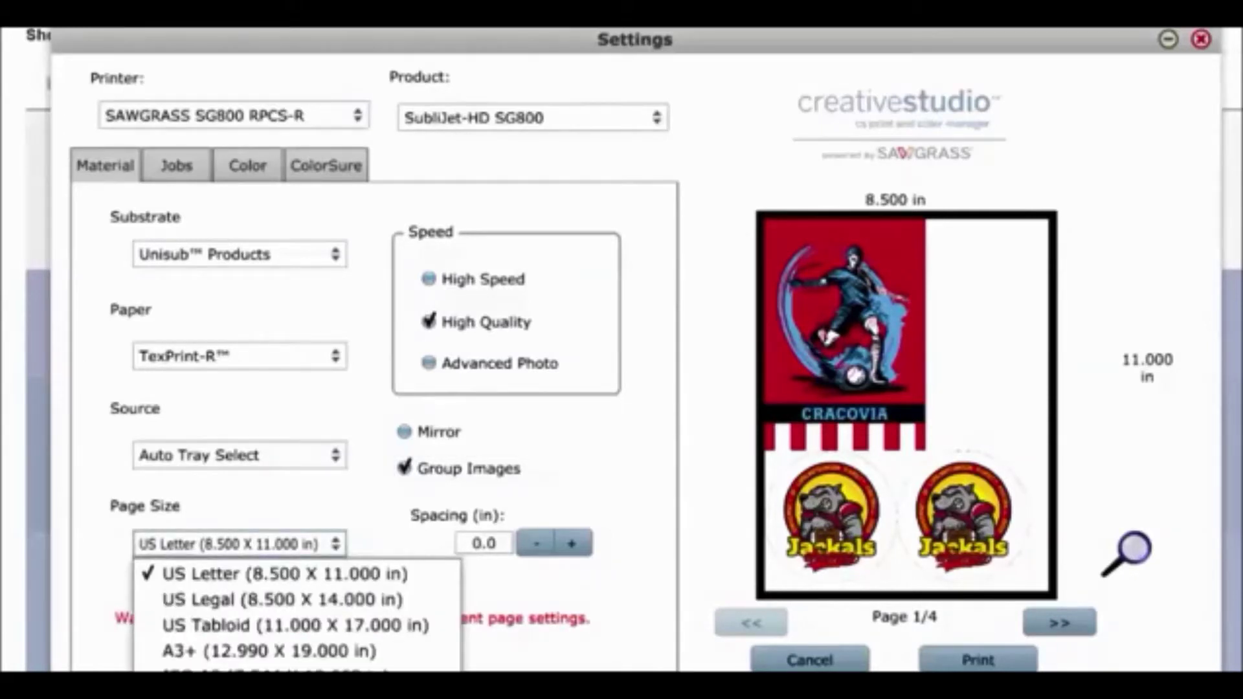
{"action": "left_click", "coordinate": [344, 602]}
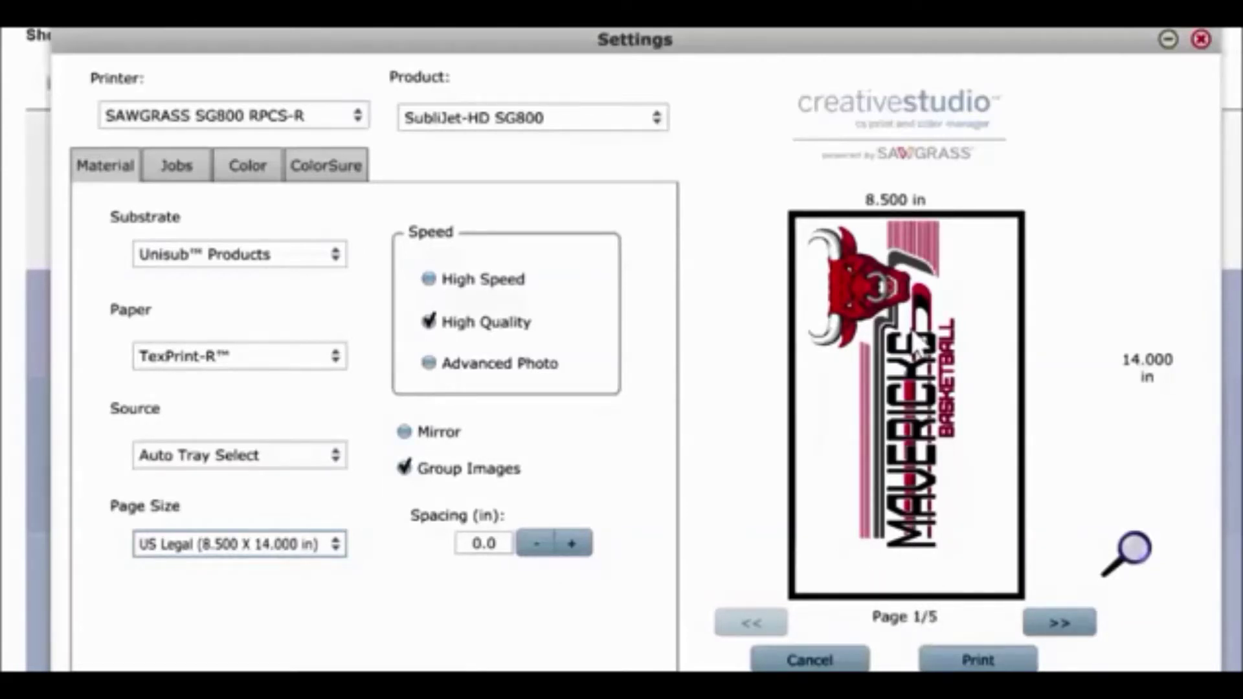
- Review how the grouped images are laid out on each US Legal page, ending on page 3
{"action": "left_click", "coordinate": [1056, 623]}
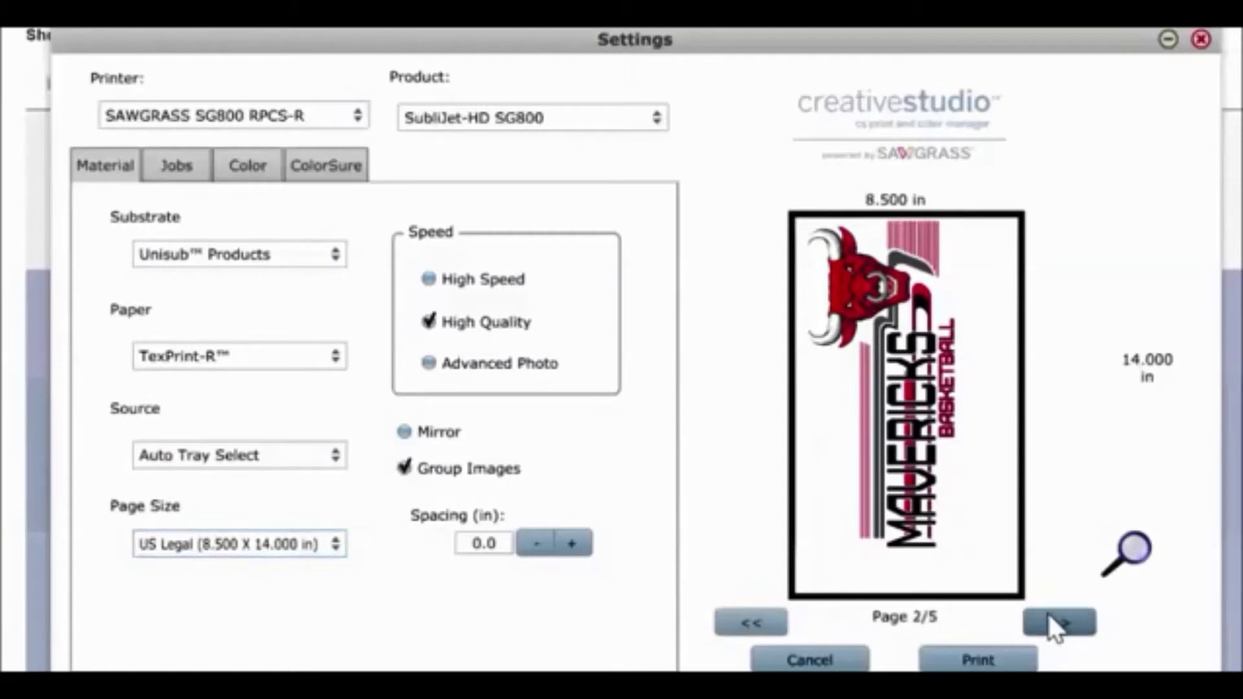
{"action": "left_click", "coordinate": [1056, 623]}
{"action": "left_click", "coordinate": [1057, 623]}
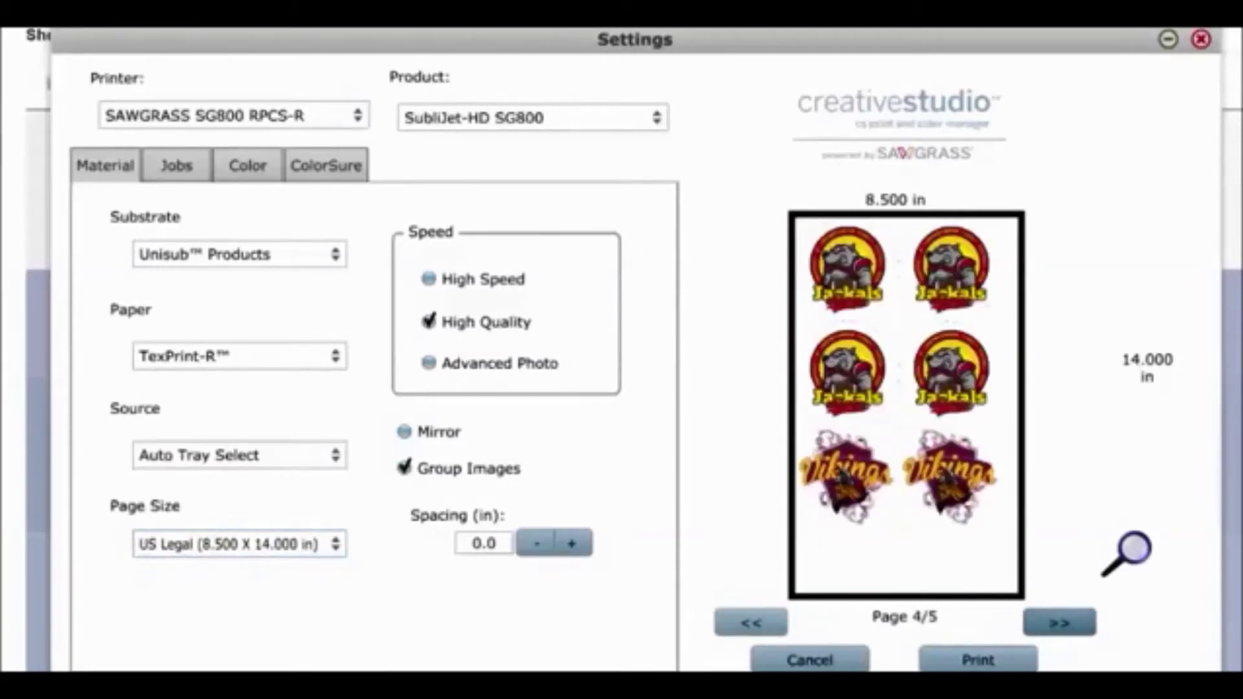
{"action": "left_click", "coordinate": [1059, 623]}
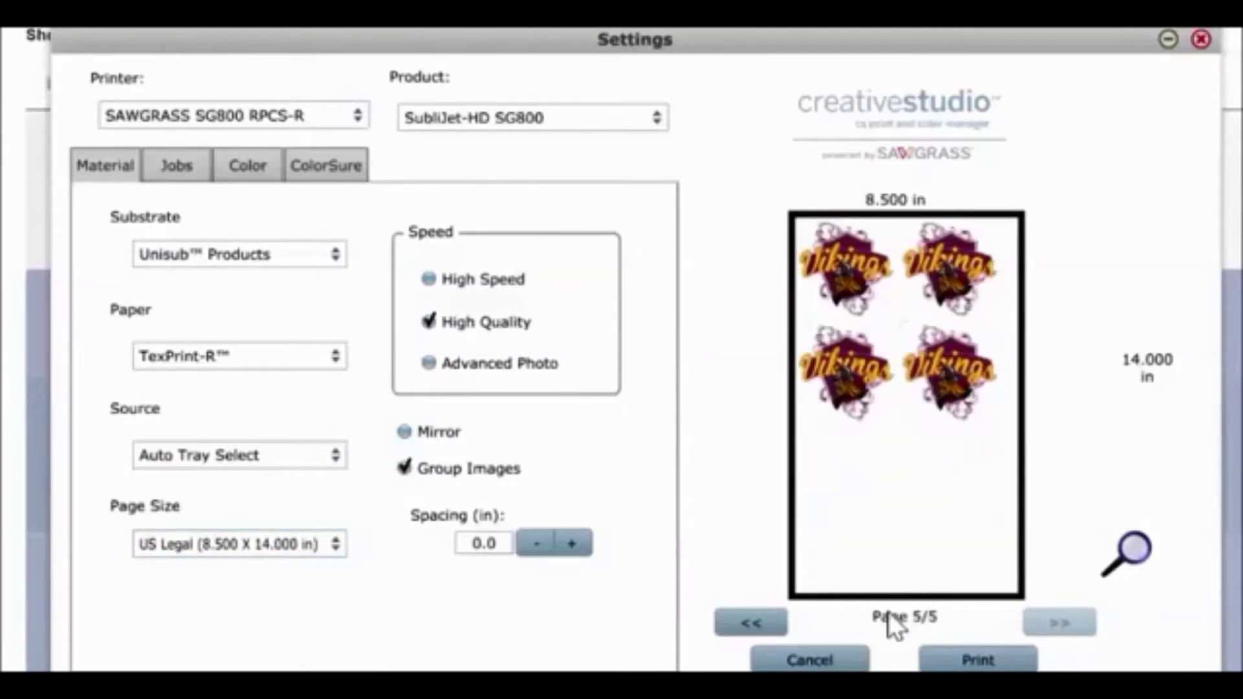
{"action": "left_click", "coordinate": [751, 623]}
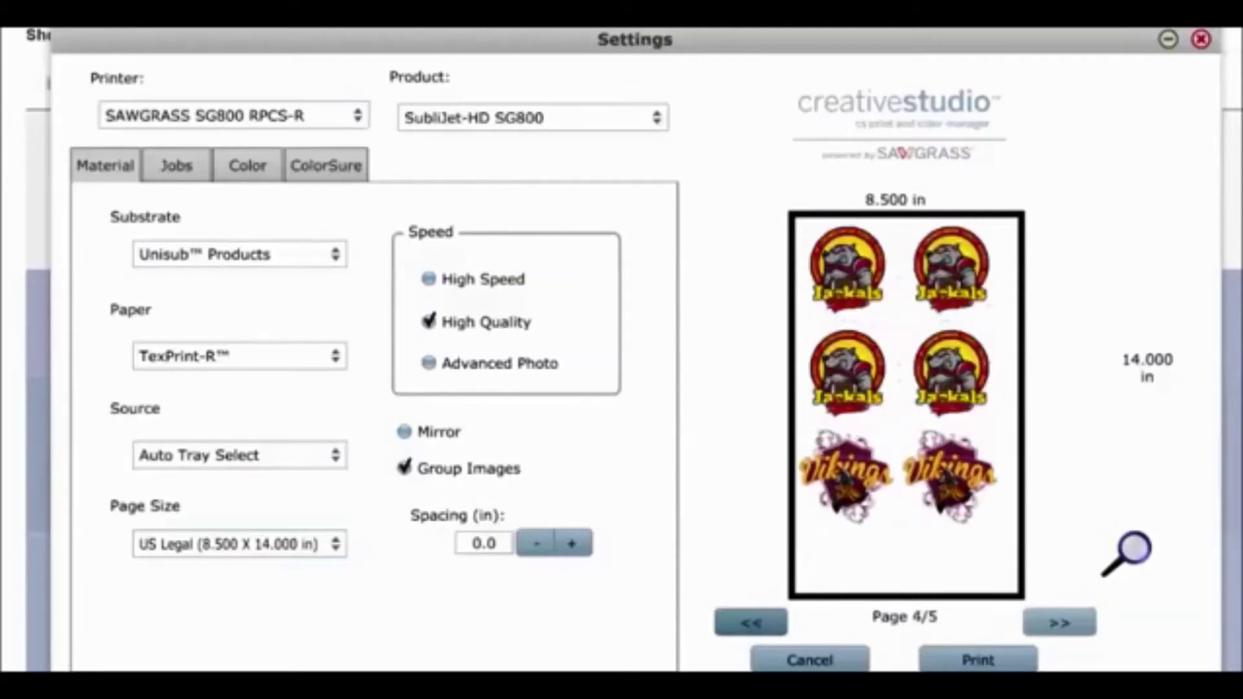
{"action": "left_click", "coordinate": [751, 623]}
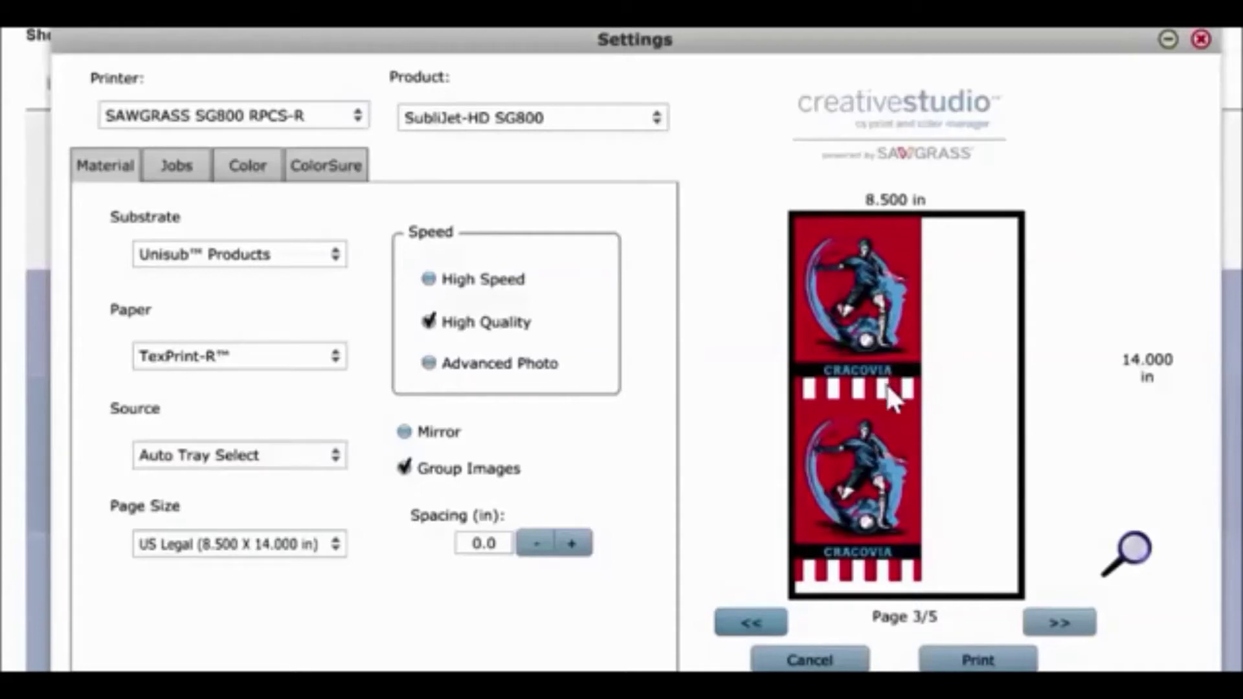
- Set the spacing between grouped images to 0.2 in and the page size to US Tabloid (11.000 x 17.000 in)
{"action": "left_click", "coordinate": [569, 541]}
{"action": "left_click", "coordinate": [568, 542]}
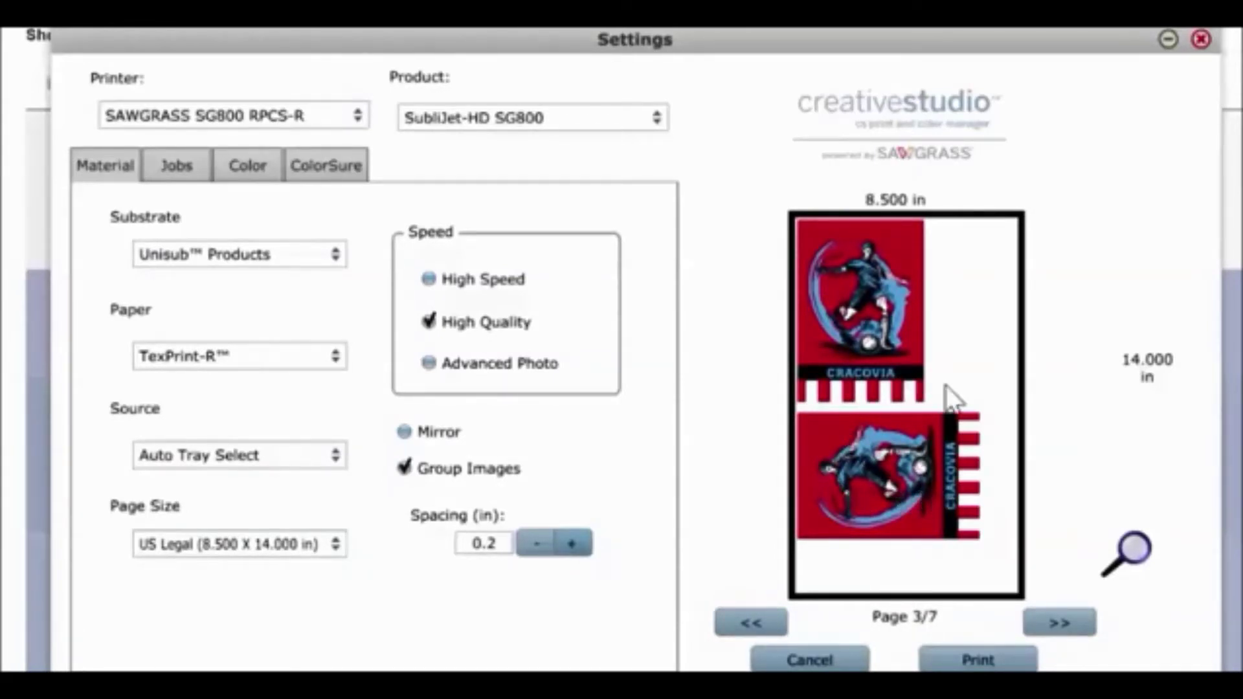
{"action": "left_click", "coordinate": [337, 546]}
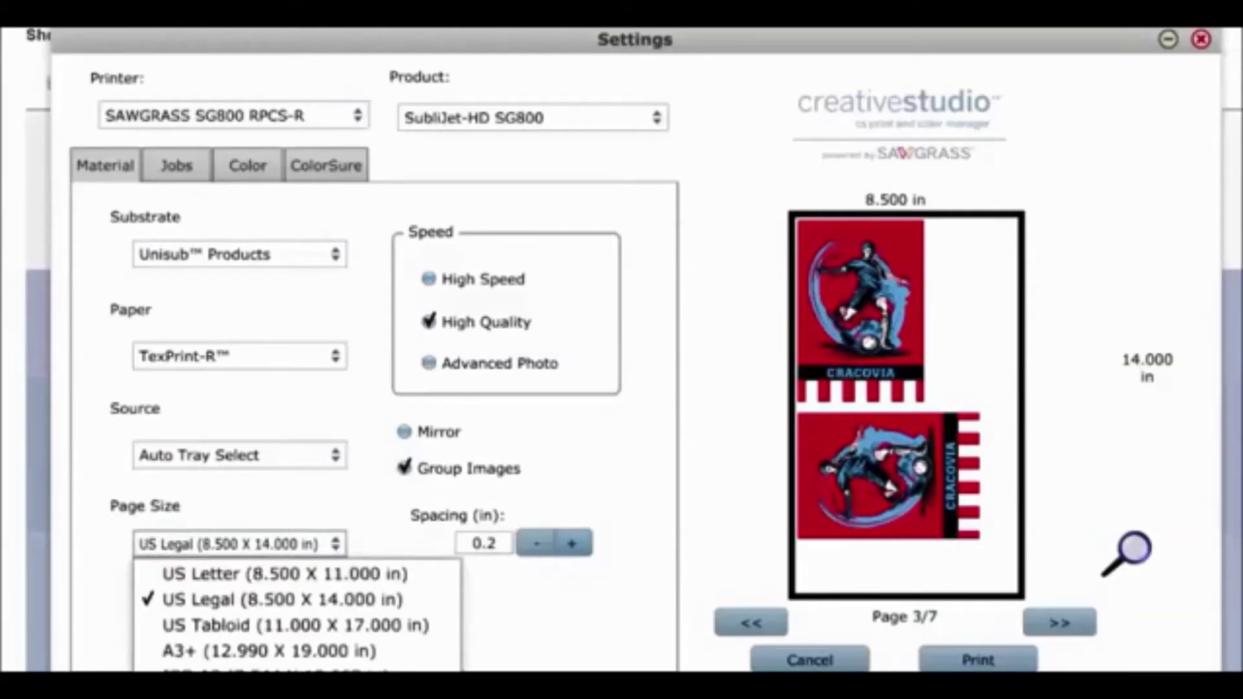
{"action": "left_click", "coordinate": [362, 625]}
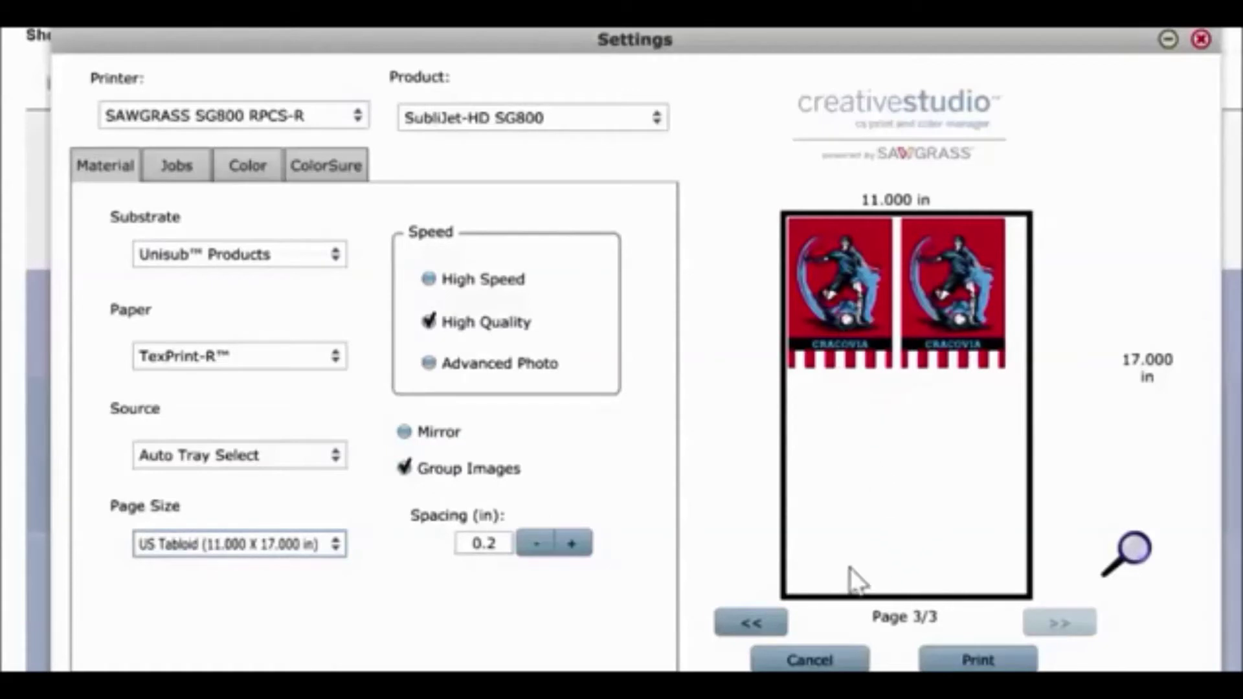
{"action": "left_click", "coordinate": [945, 502]}
{"action": "left_click", "coordinate": [641, 520]}
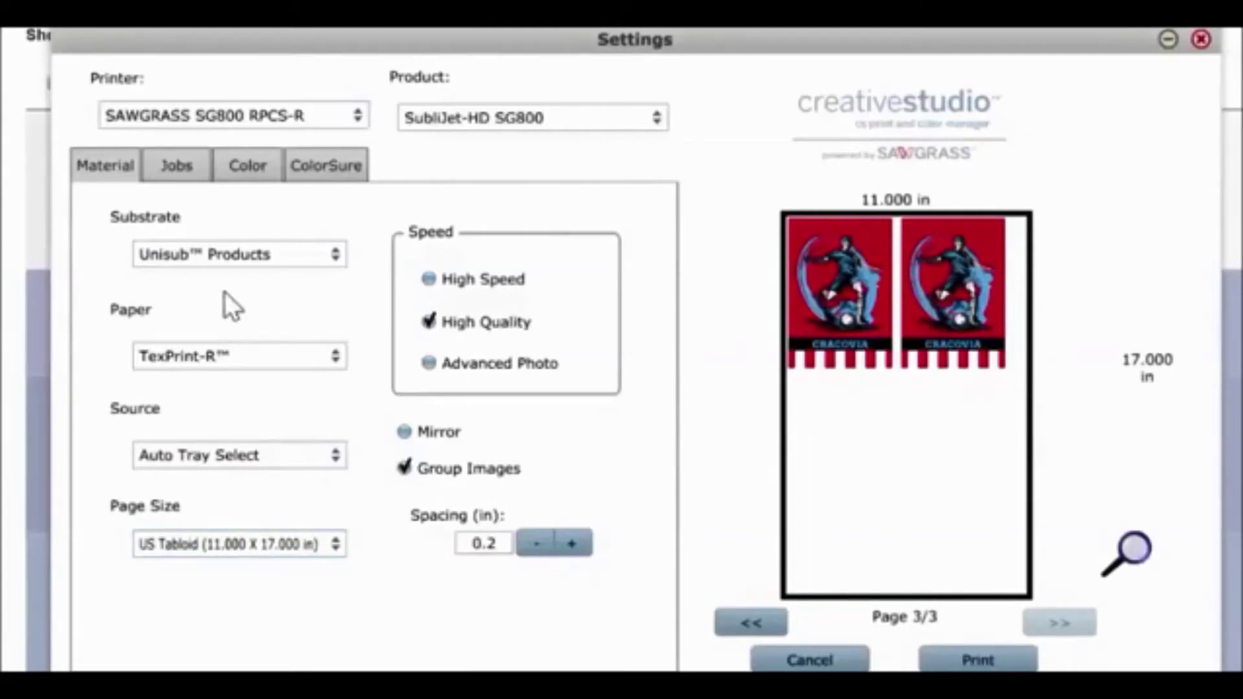
- Increase the number of copies of the Coaster job by two in the print settings
{"action": "left_click", "coordinate": [170, 167]}
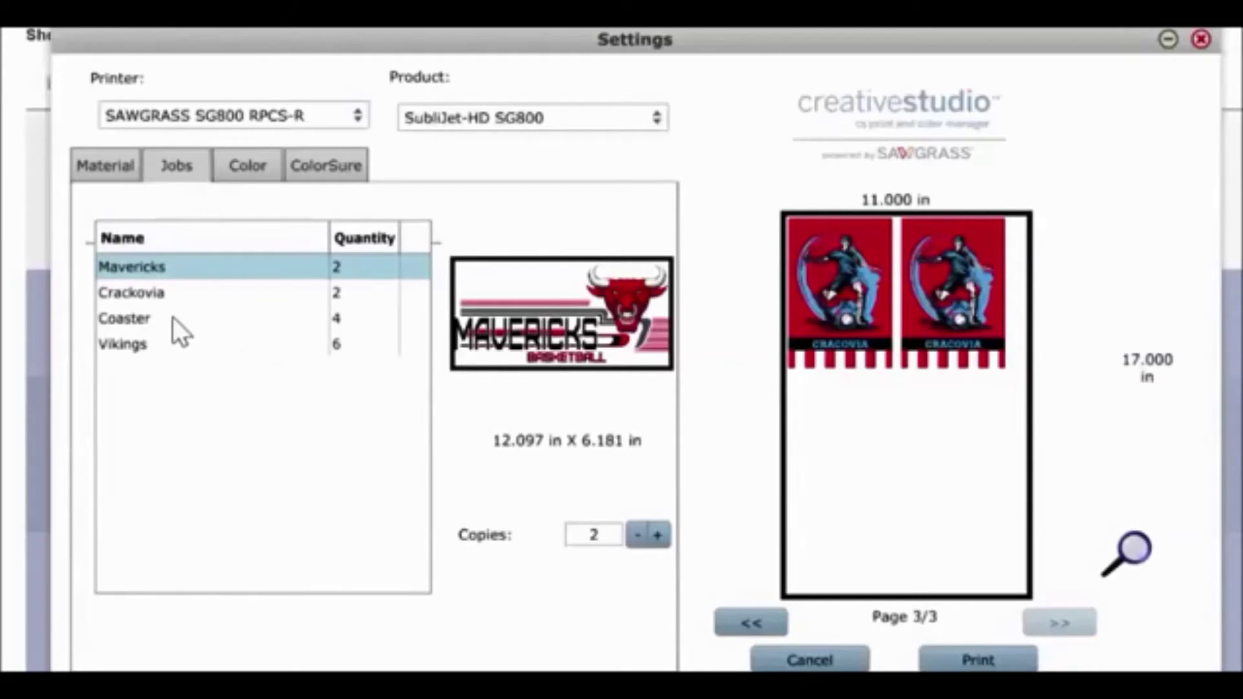
{"action": "left_click", "coordinate": [143, 321]}
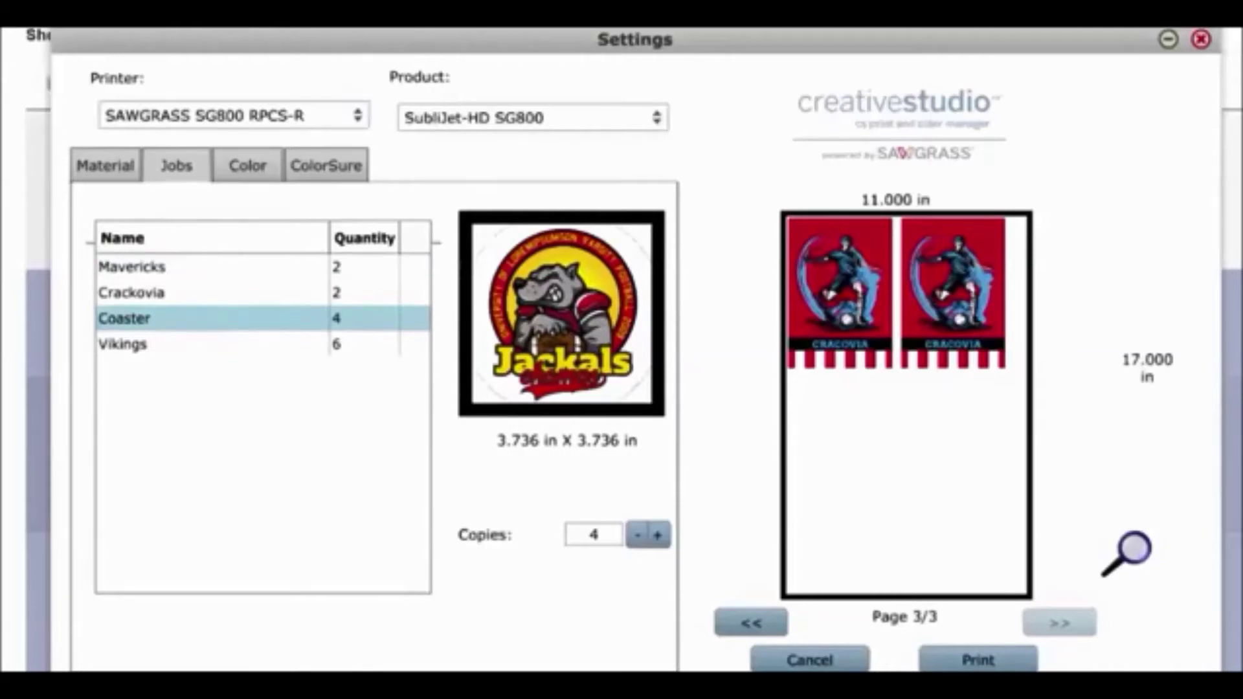
{"action": "left_click", "coordinate": [657, 535]}
{"action": "left_click", "coordinate": [657, 535]}
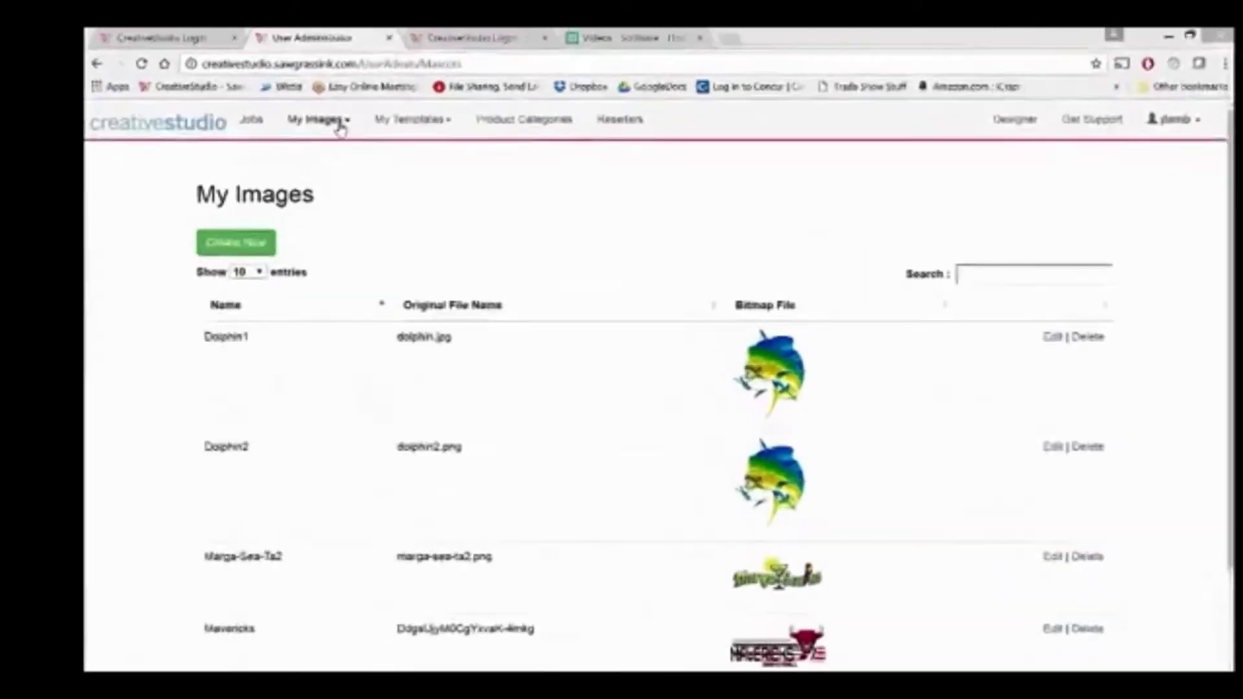
- Open the My Images page of the administration area
{"action": "left_click", "coordinate": [341, 129]}
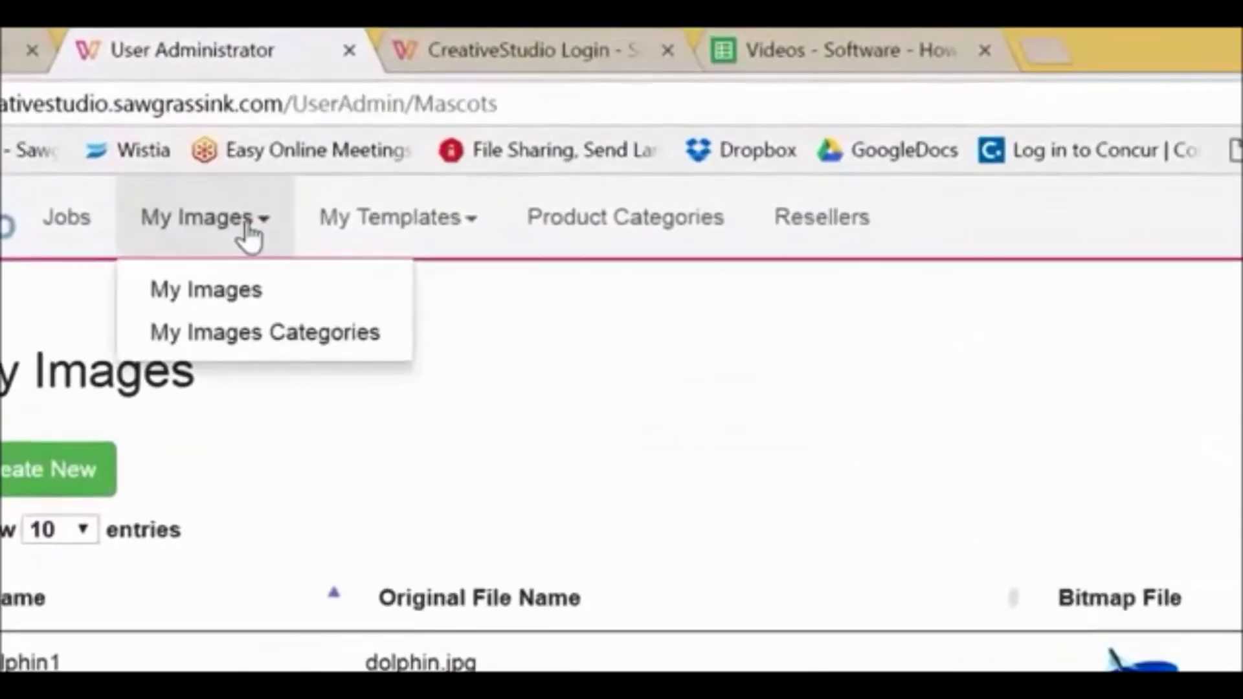
{"action": "left_click", "coordinate": [240, 291]}
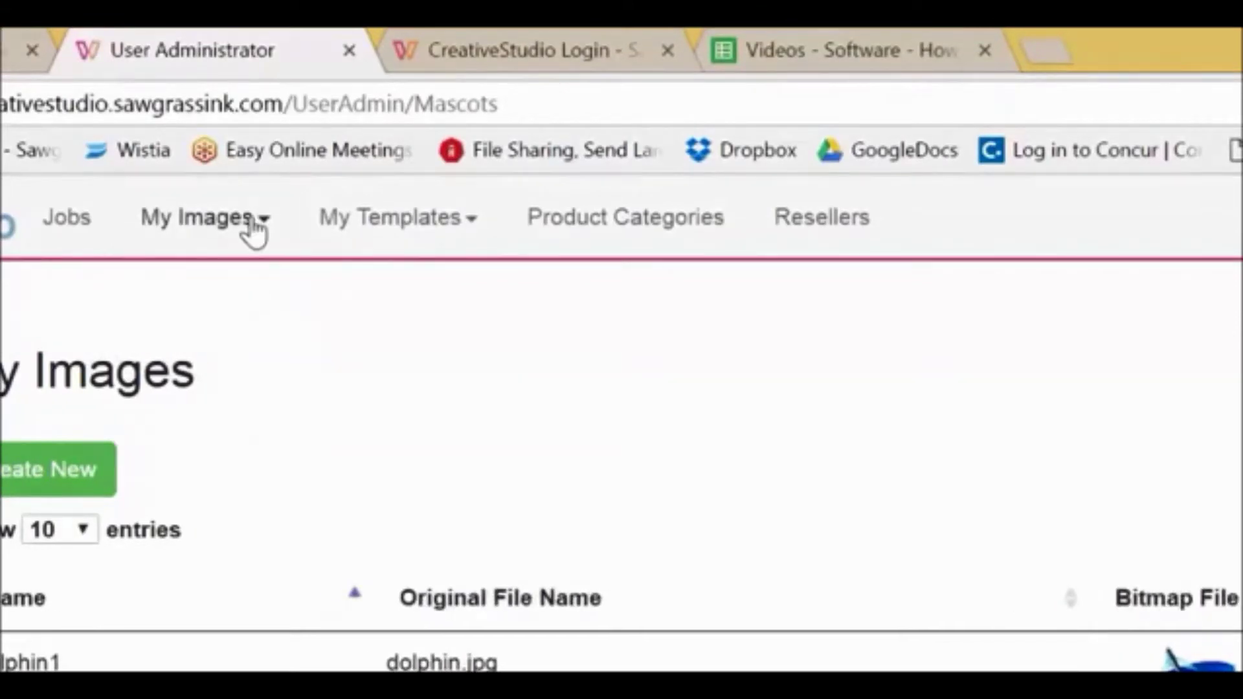
- On the My Images Categories page, choose the Astronomy, Backgrounds: Bitmap and Banners & Scrolls categories
{"action": "left_click", "coordinate": [254, 231]}
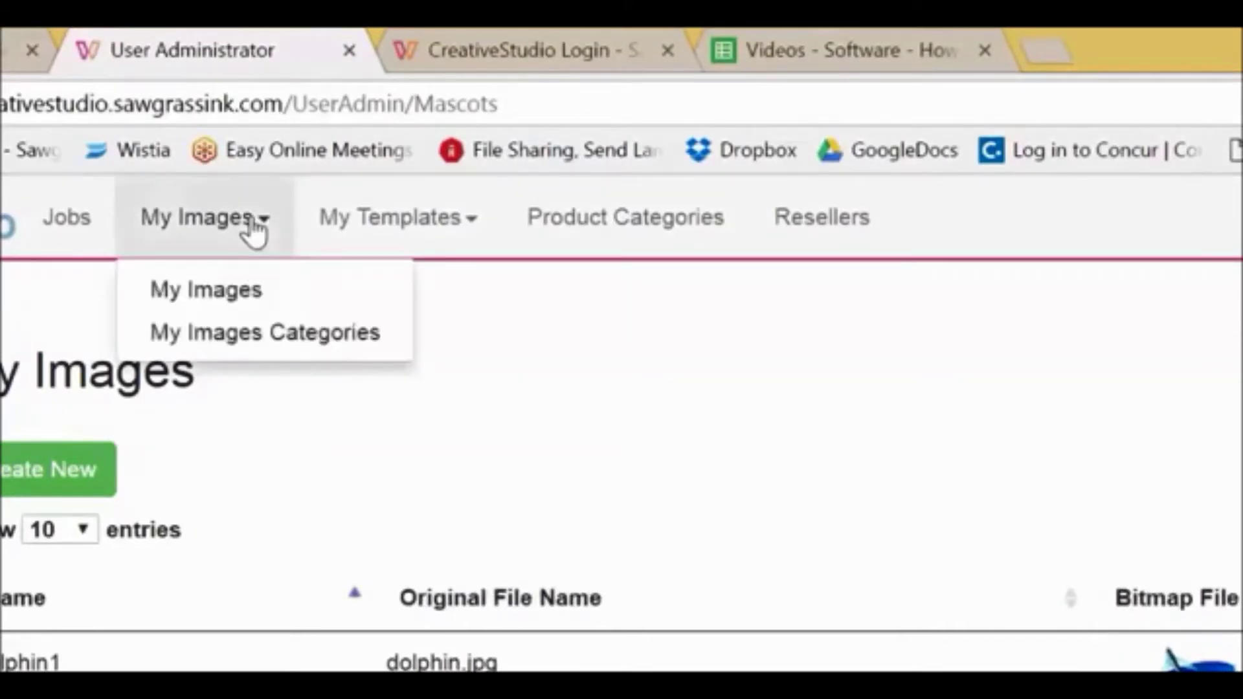
{"action": "left_click", "coordinate": [238, 336]}
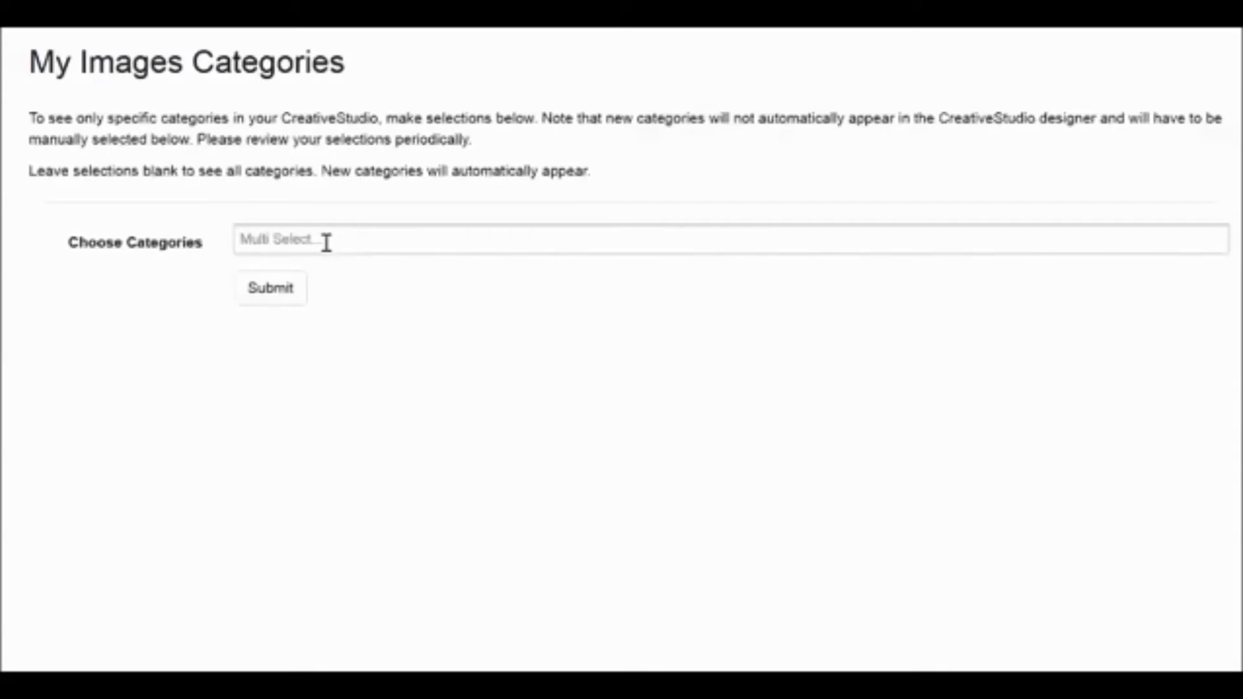
{"action": "left_click", "coordinate": [243, 241]}
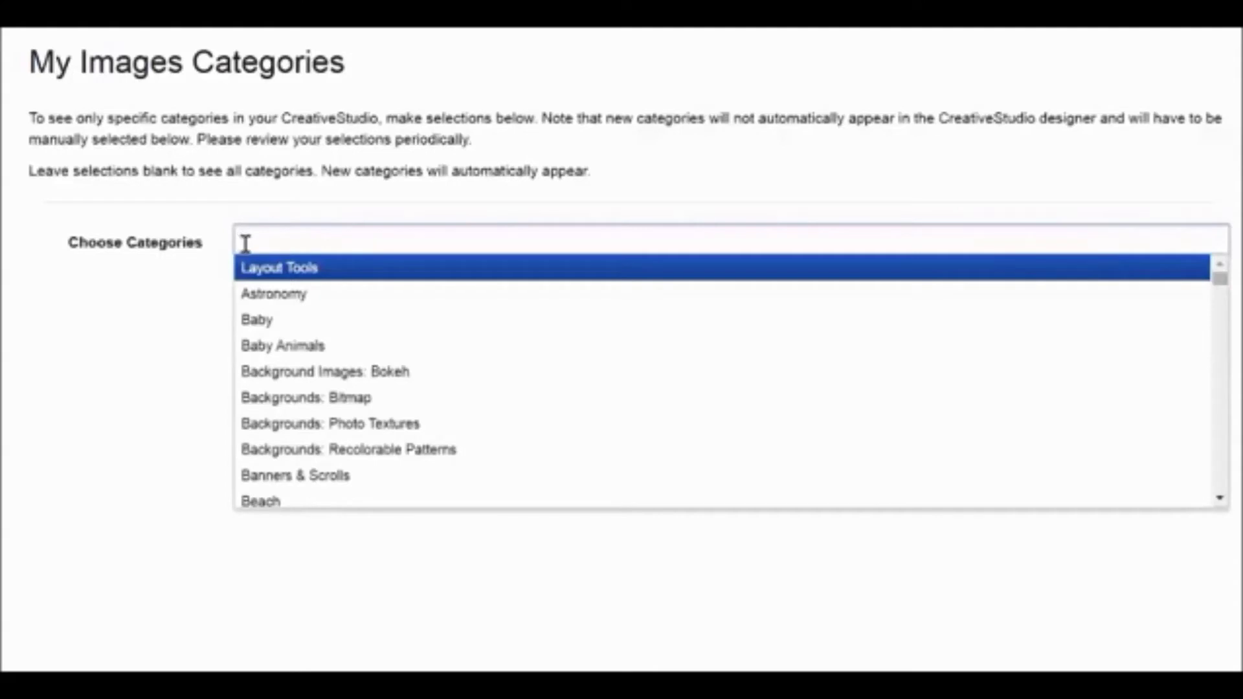
{"action": "left_click", "coordinate": [270, 293]}
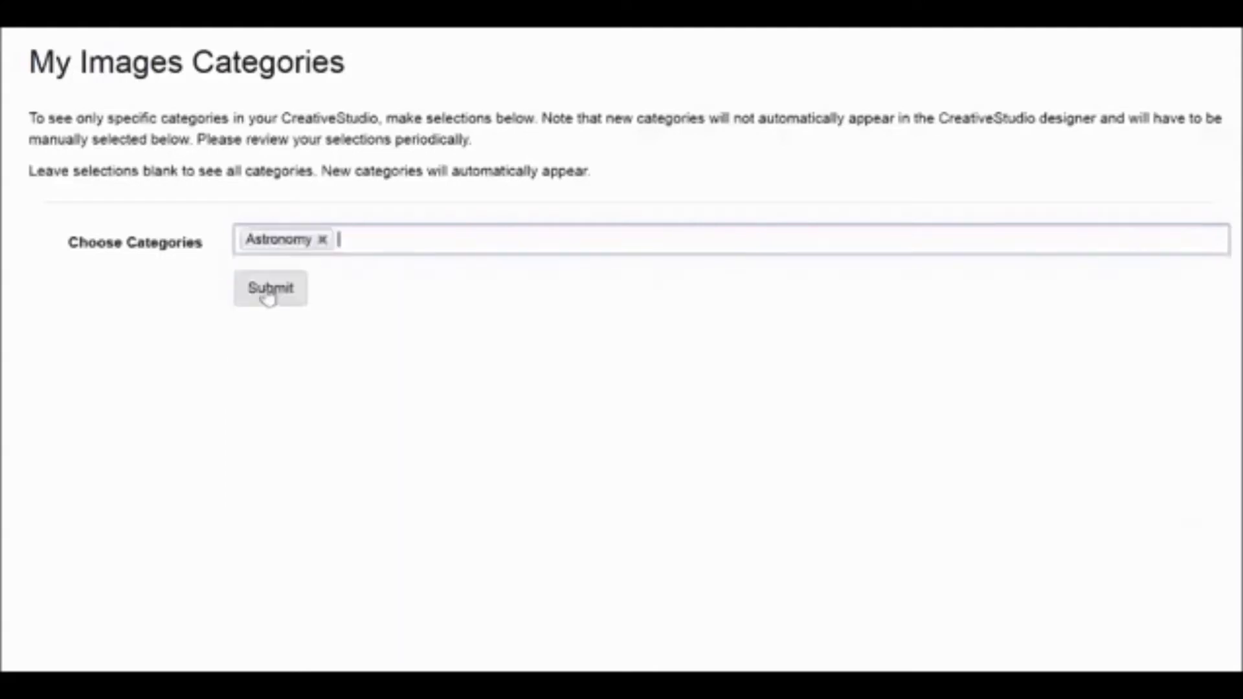
{"action": "left_click", "coordinate": [347, 242]}
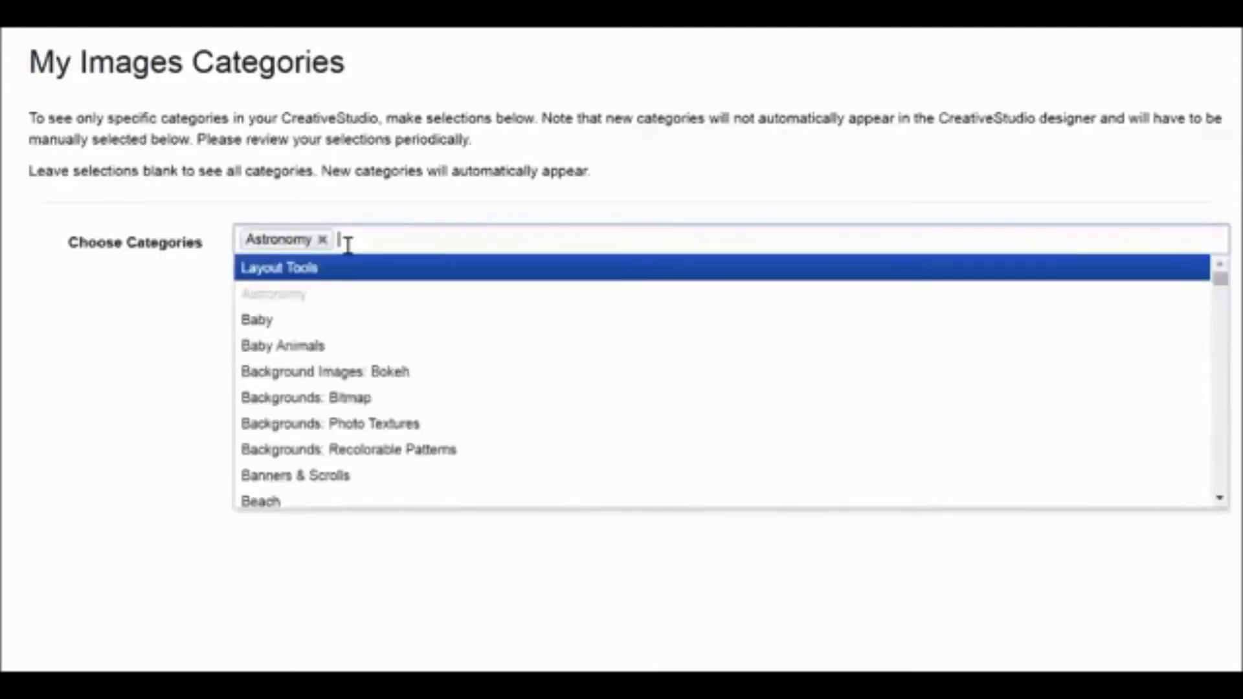
{"action": "left_click", "coordinate": [336, 397]}
{"action": "left_click", "coordinate": [520, 241]}
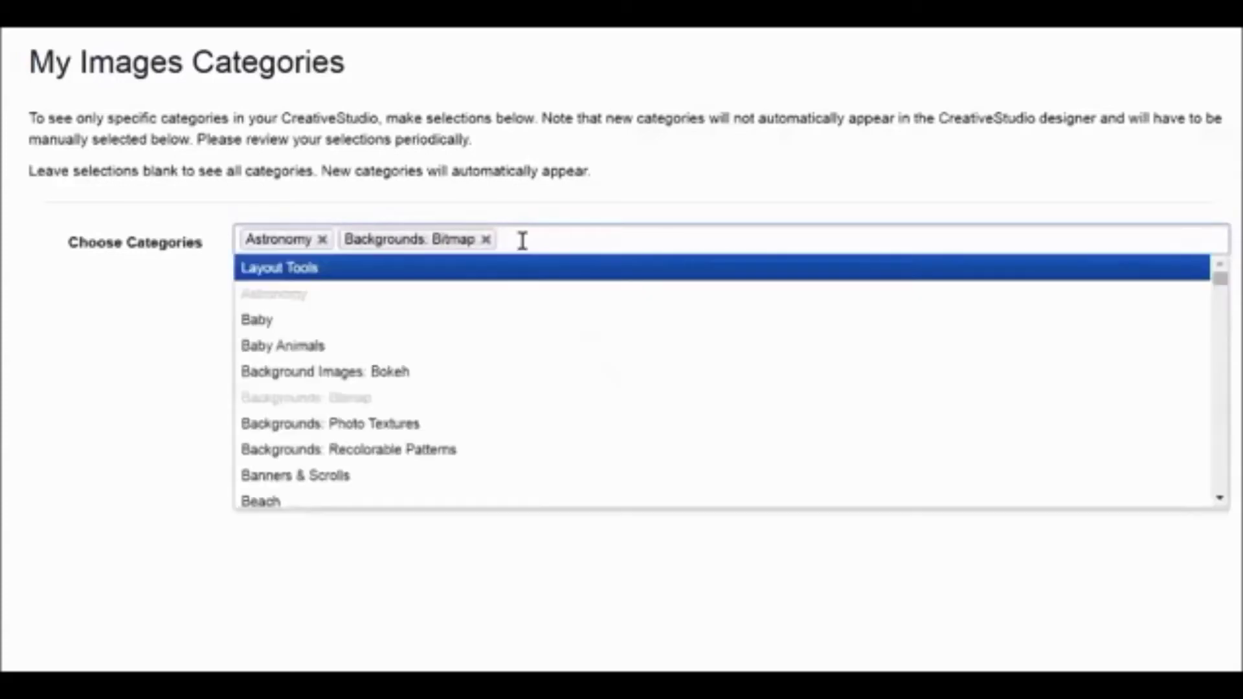
{"action": "left_click", "coordinate": [415, 478]}
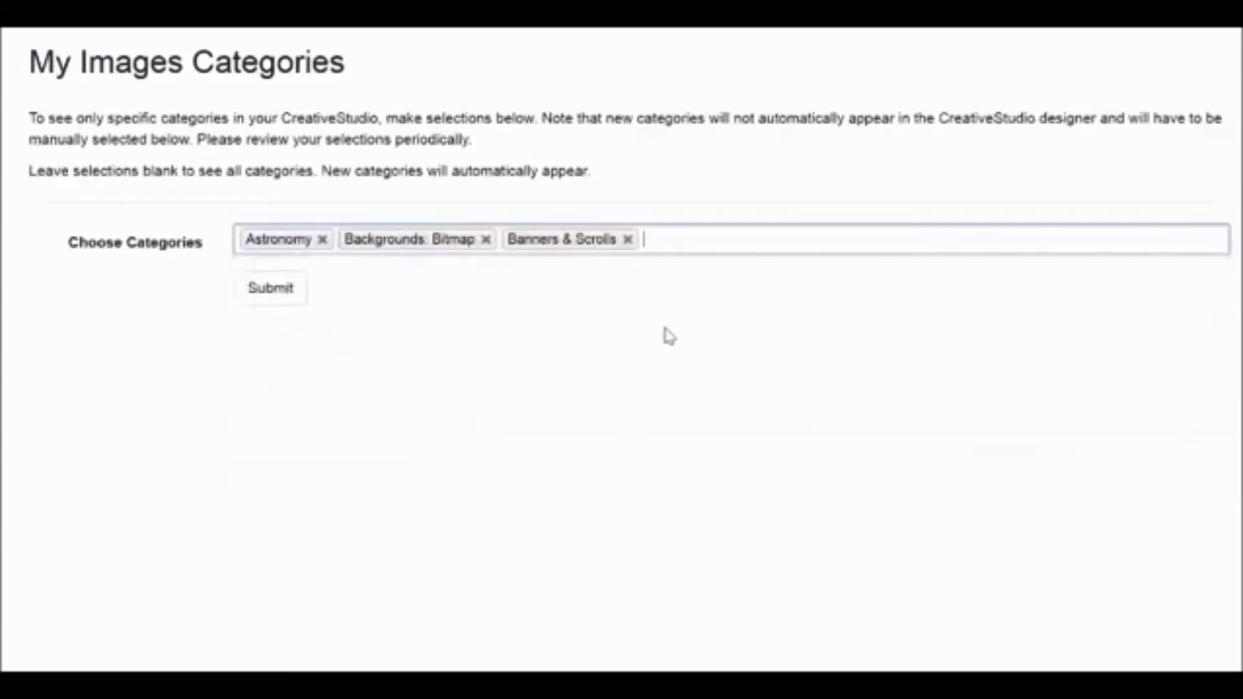
- Add the Fitness: Yoga category to the chosen image categories and submit the selection
{"action": "left_click", "coordinate": [684, 241]}
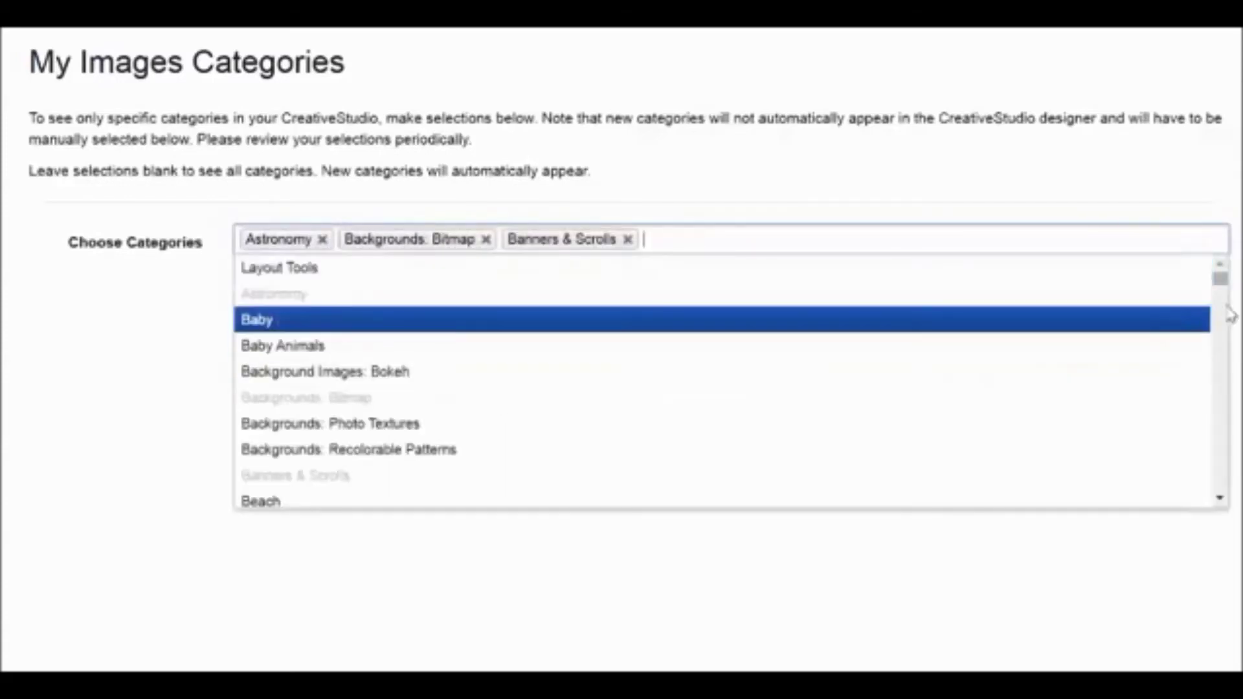
{"action": "left_click_drag", "start_coordinate": [1221, 279], "coordinate": [1171, 330]}
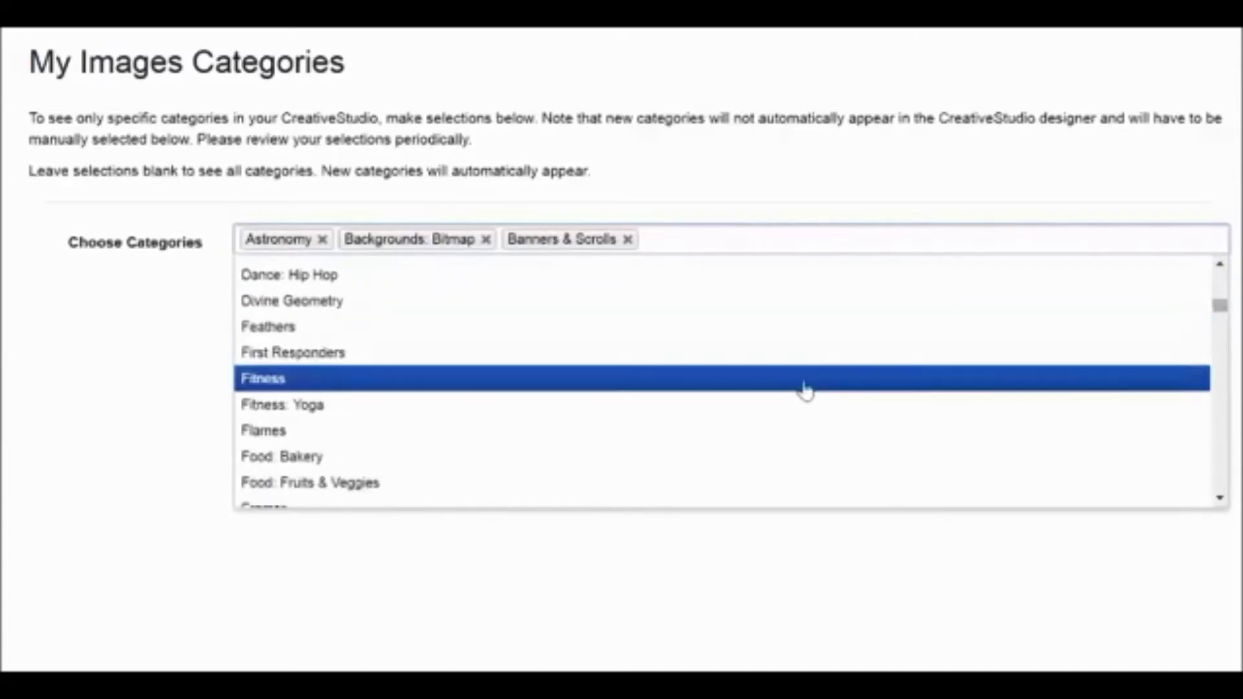
{"action": "left_click", "coordinate": [781, 407]}
{"action": "left_click", "coordinate": [289, 293]}
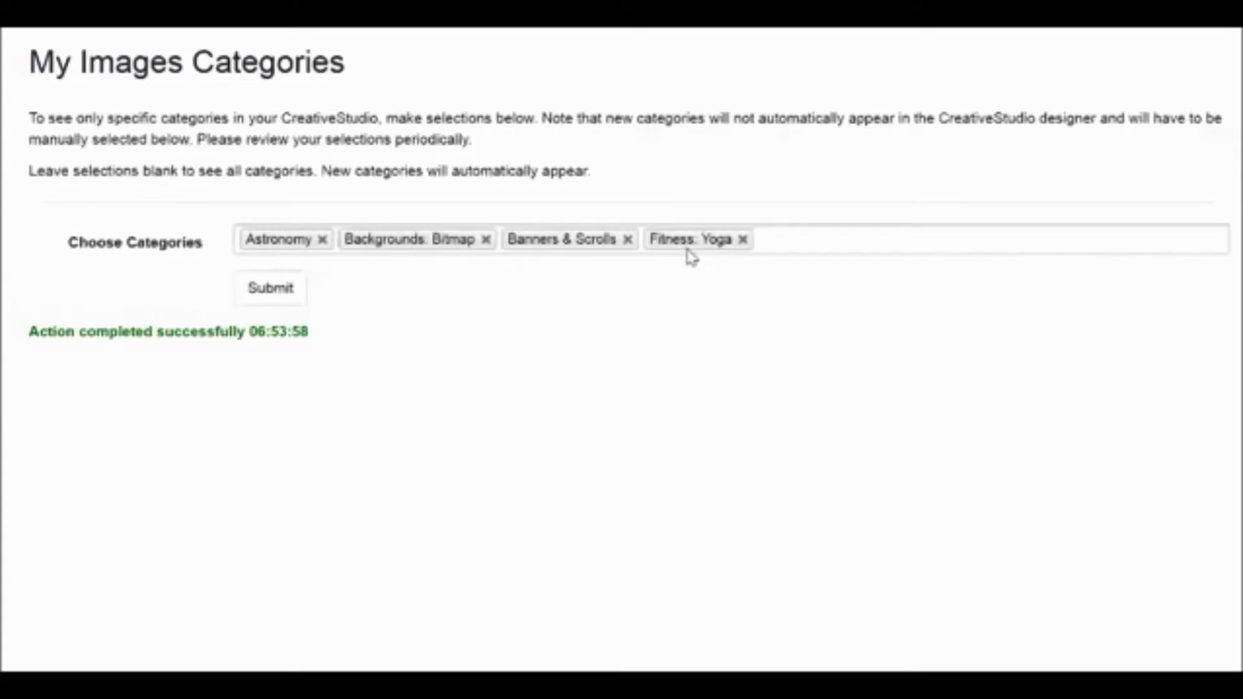
- Remove all chosen image categories and submit the blank selection
{"action": "left_click", "coordinate": [742, 239]}
{"action": "left_click", "coordinate": [628, 240]}
{"action": "left_click", "coordinate": [483, 248]}
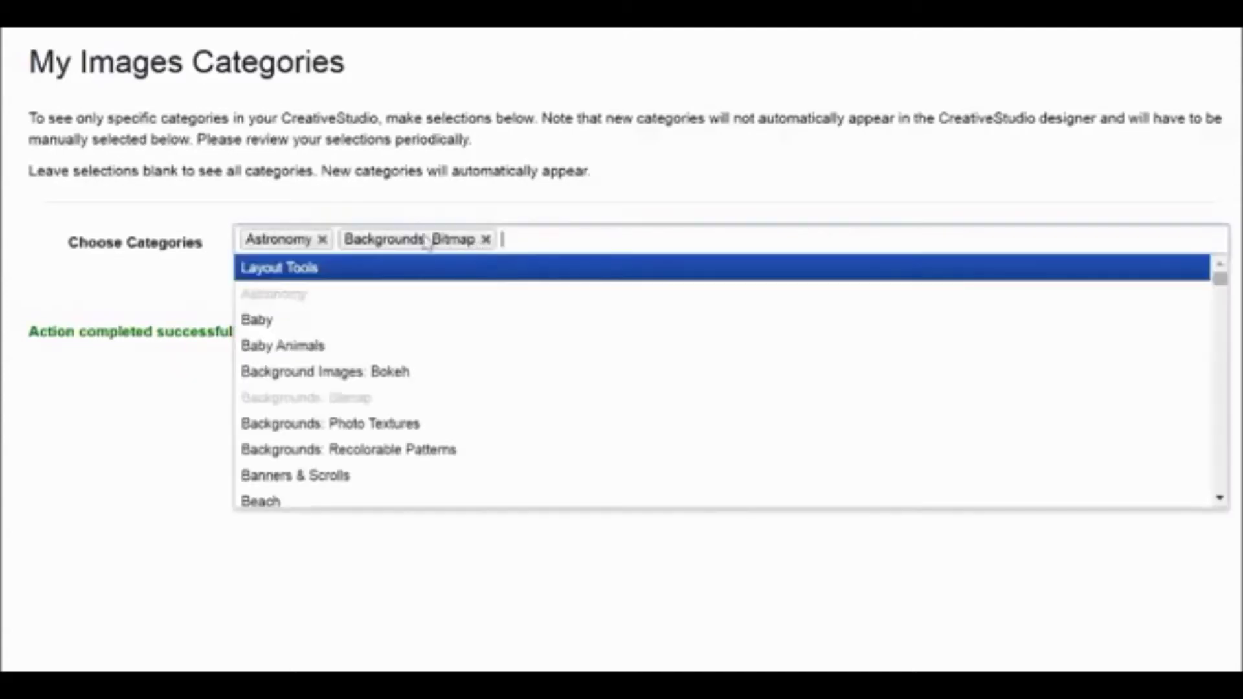
{"action": "left_click", "coordinate": [485, 241]}
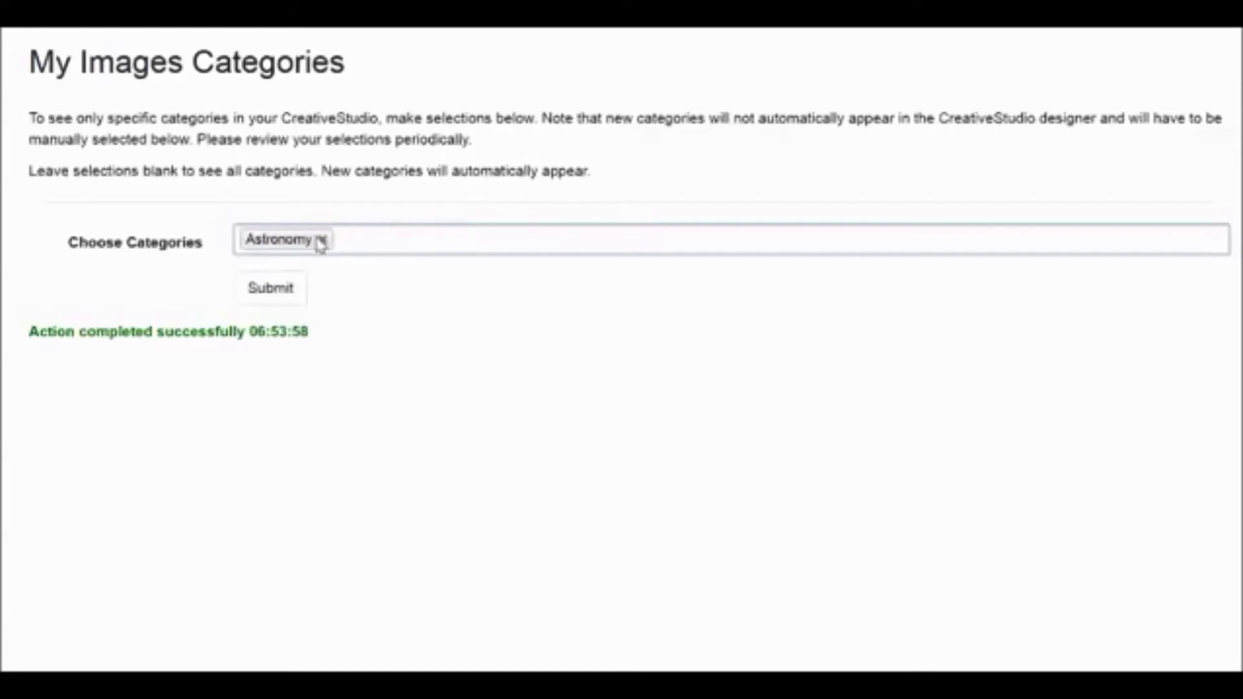
{"action": "left_click", "coordinate": [322, 240]}
{"action": "left_click", "coordinate": [275, 298]}
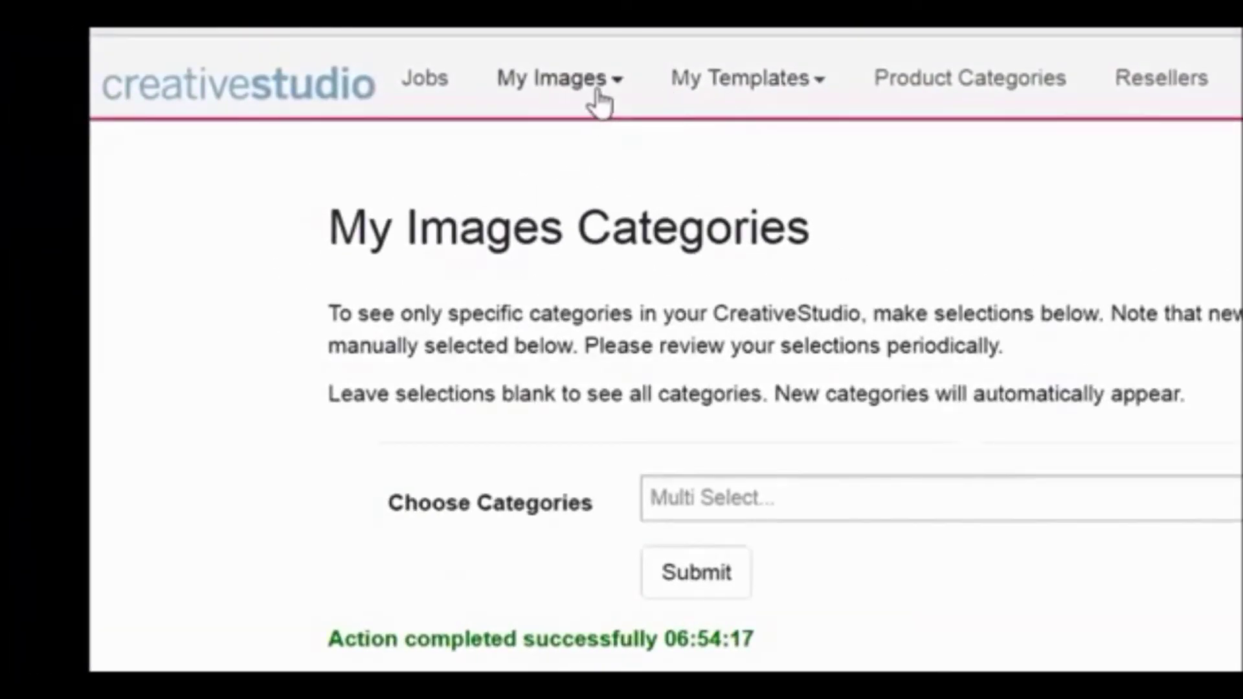
- Return to the My Images list and rename the dolphin.jpg image as Dolphin
{"action": "left_click", "coordinate": [599, 93]}
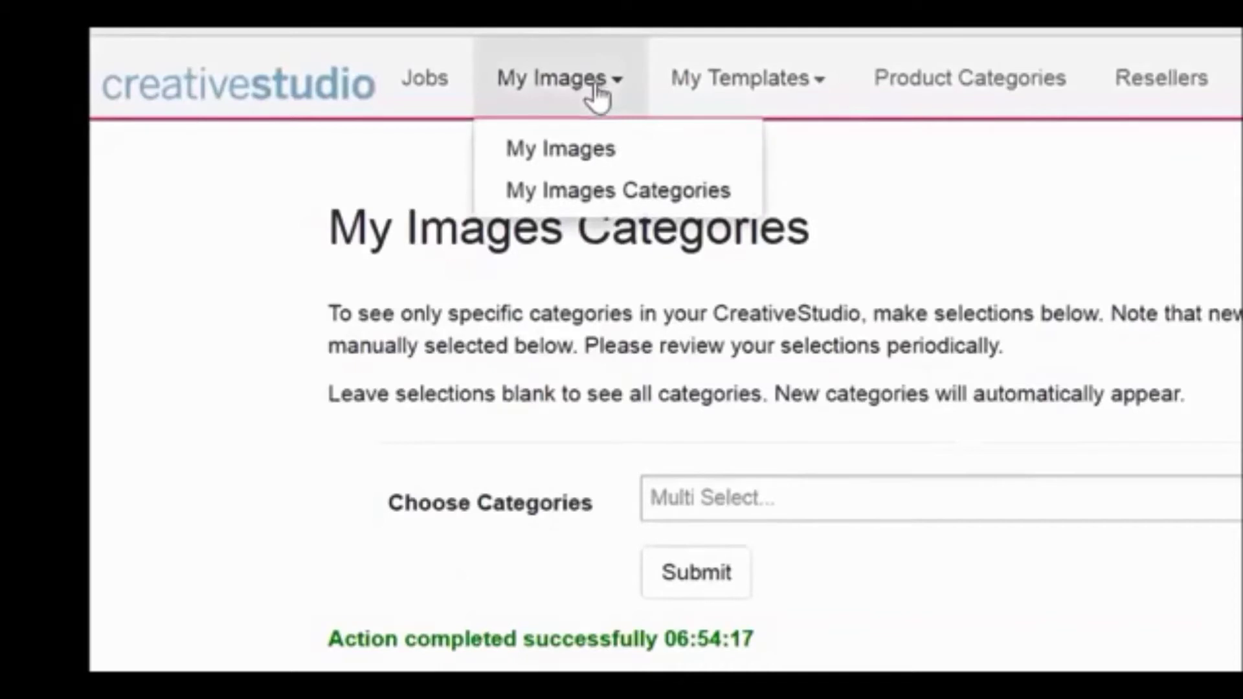
{"action": "left_click", "coordinate": [579, 156]}
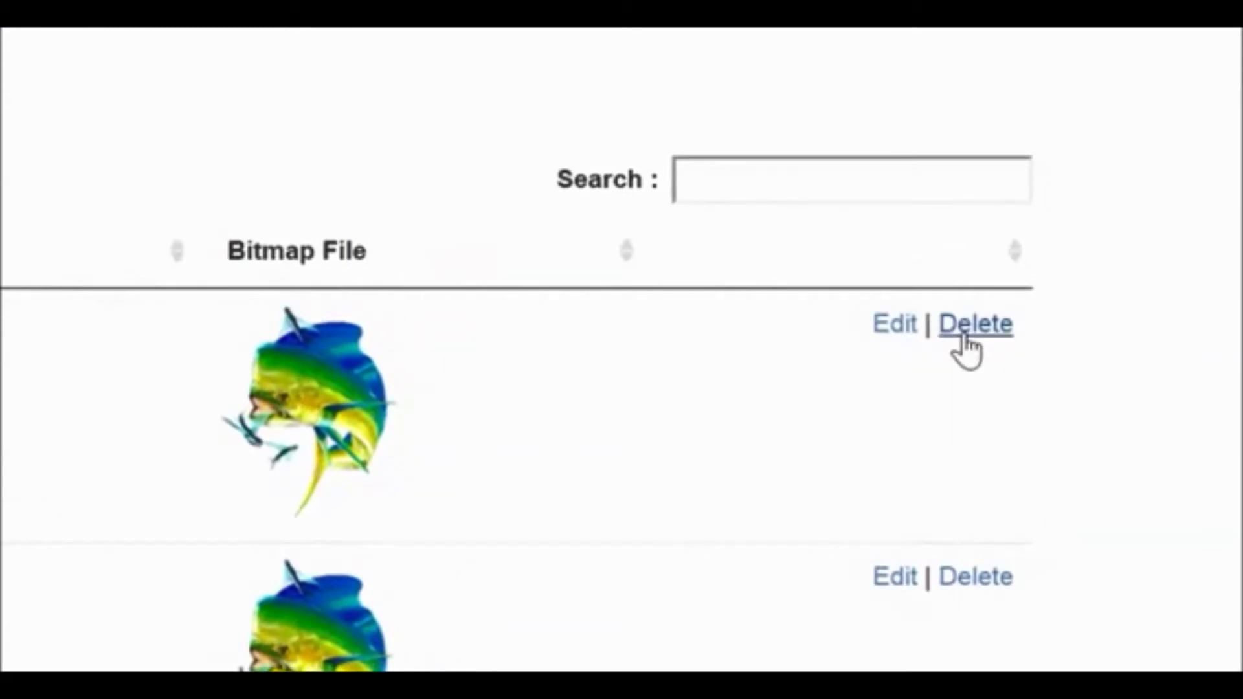
{"action": "left_click", "coordinate": [895, 327]}
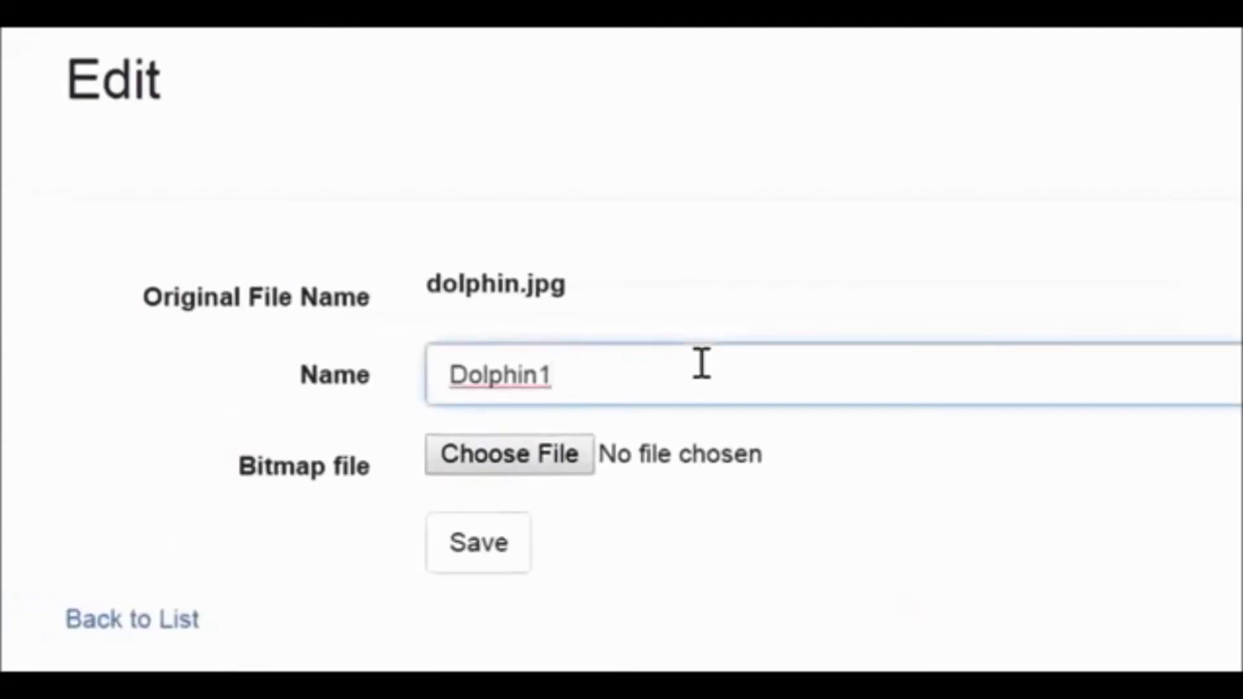
{"action": "left_click_drag", "start_coordinate": [671, 363], "coordinate": [411, 360]}
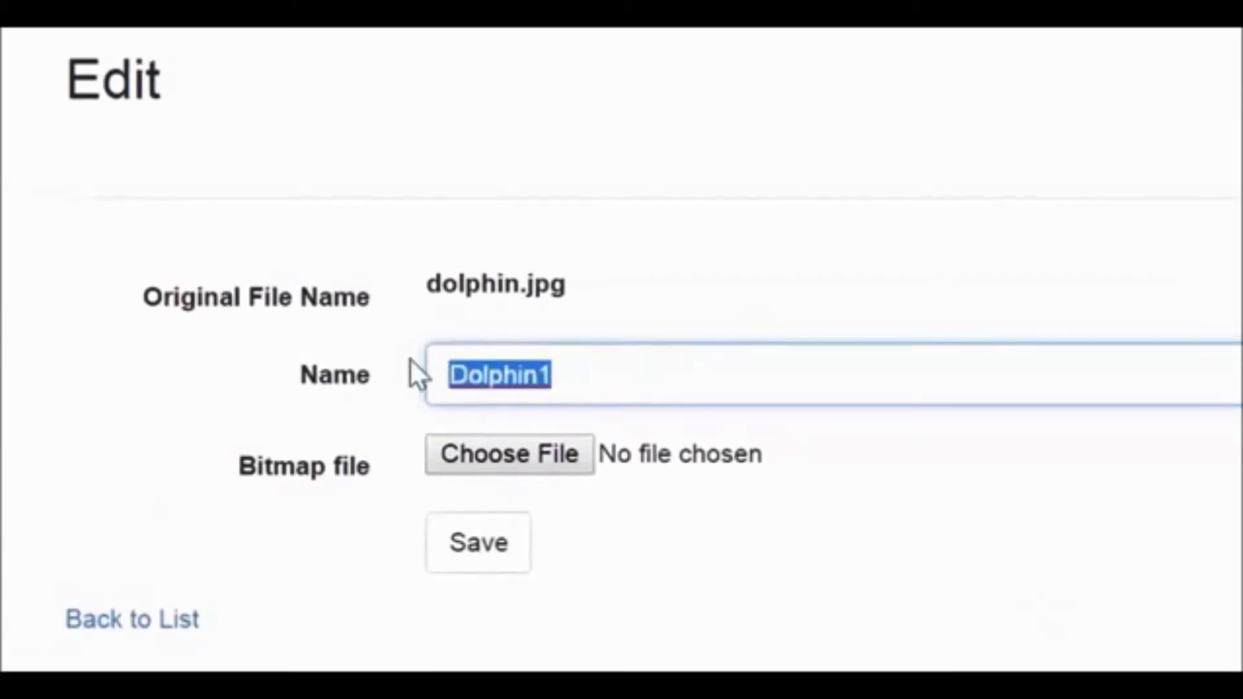
{"action": "type", "text": "Dolphin"}
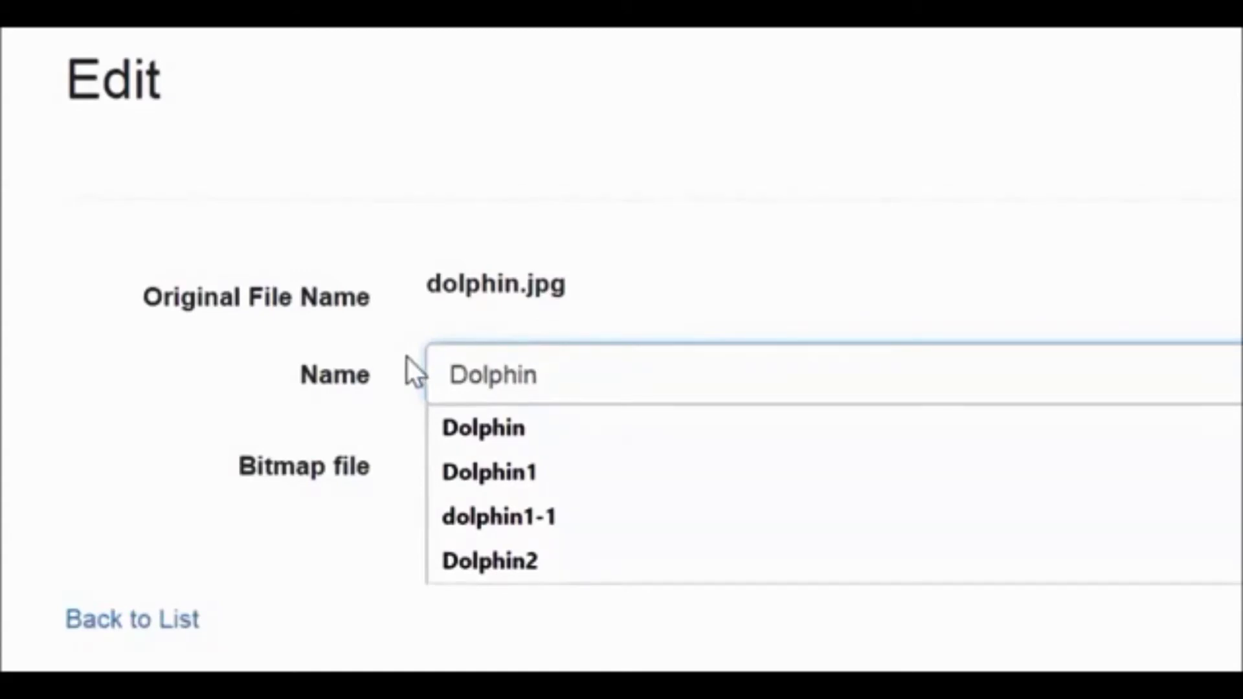
{"action": "key", "text": "Return"}
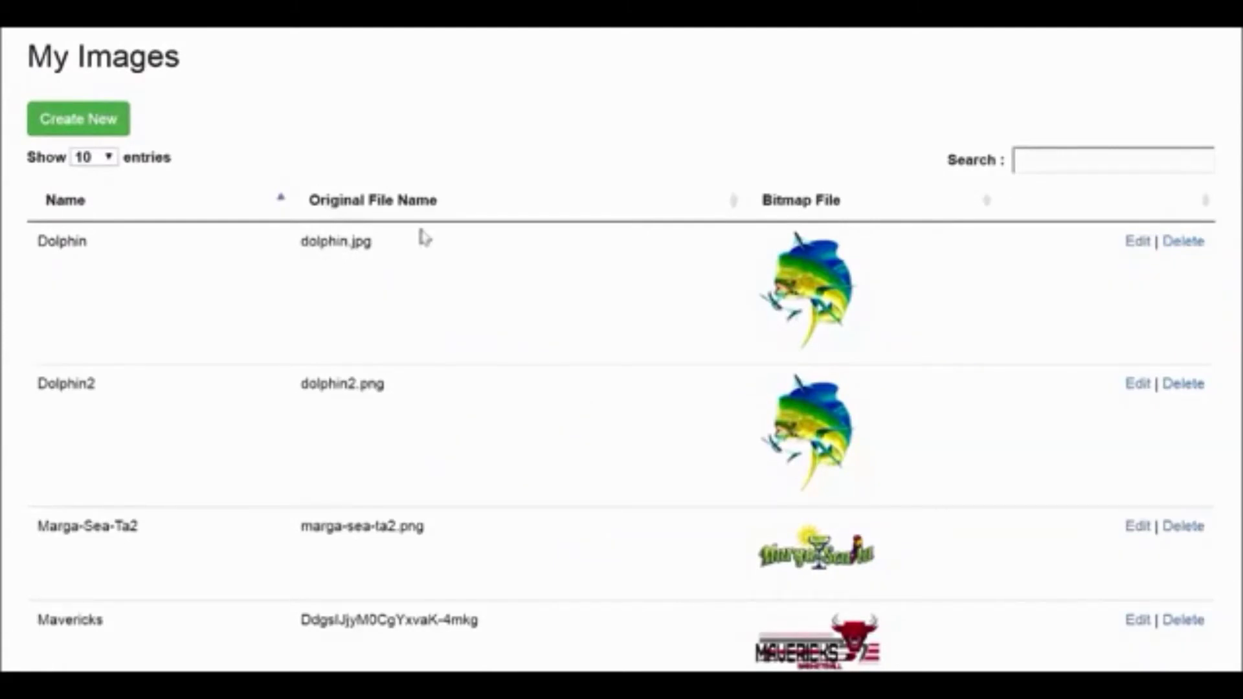
- Search the My Images list for "mav"
{"action": "left_click", "coordinate": [1047, 161]}
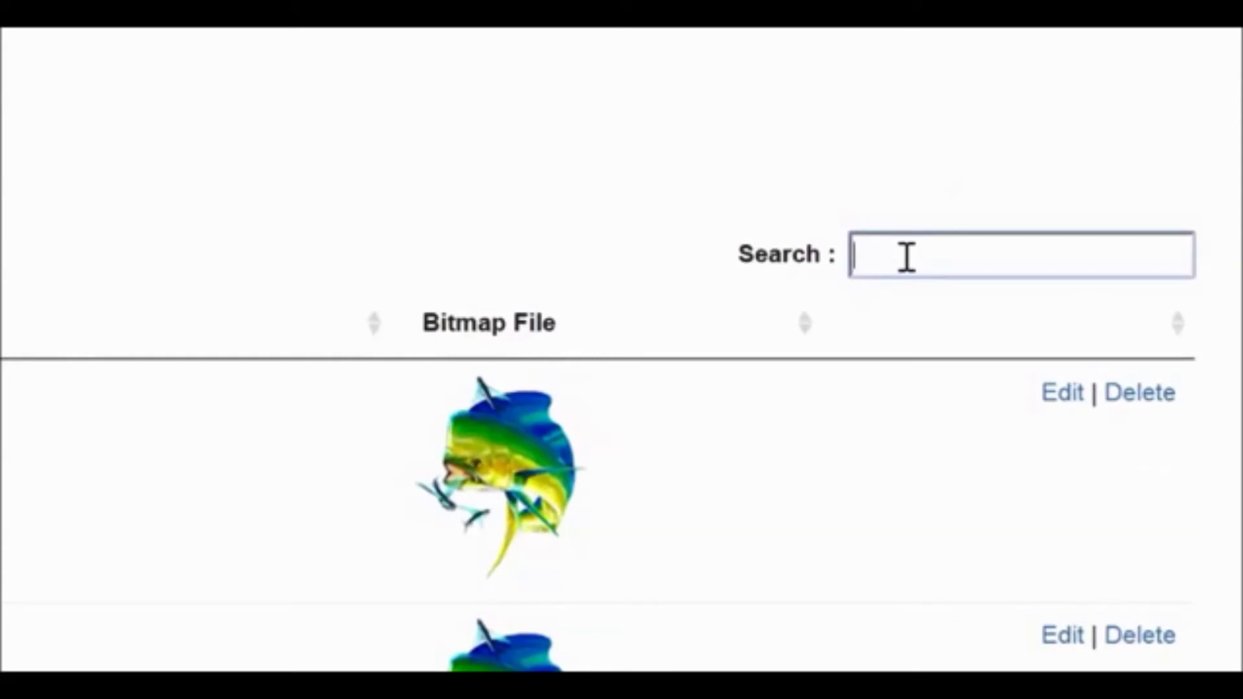
{"action": "type", "text": "mav"}
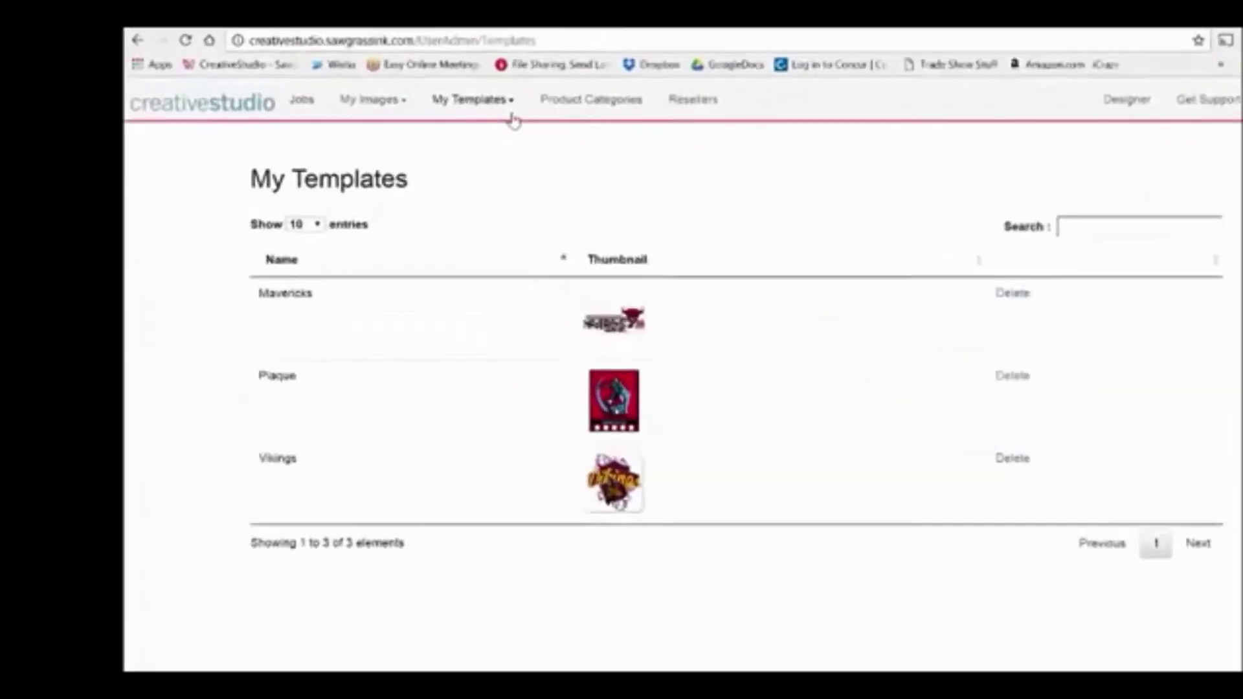
- On the Template Categories page, choose Awards & Plaques, FabricMaker and Holiday: Carnival, and submit the selection
{"action": "left_click", "coordinate": [498, 102]}
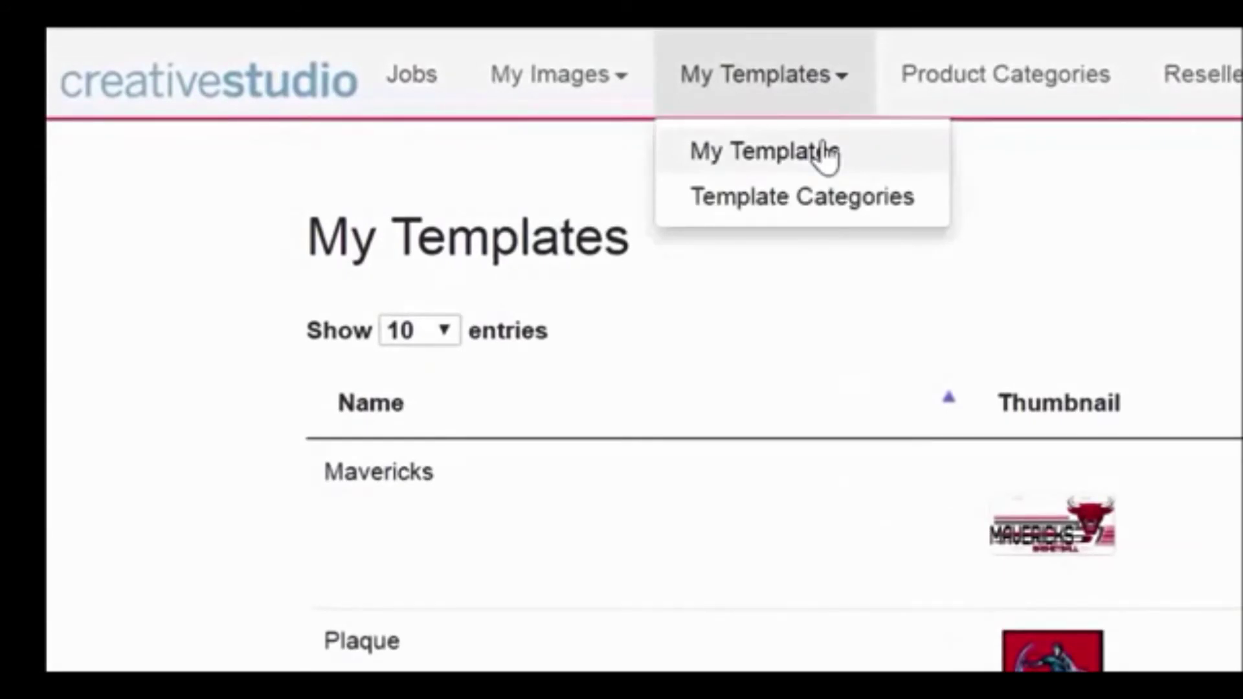
{"action": "left_click", "coordinate": [827, 201]}
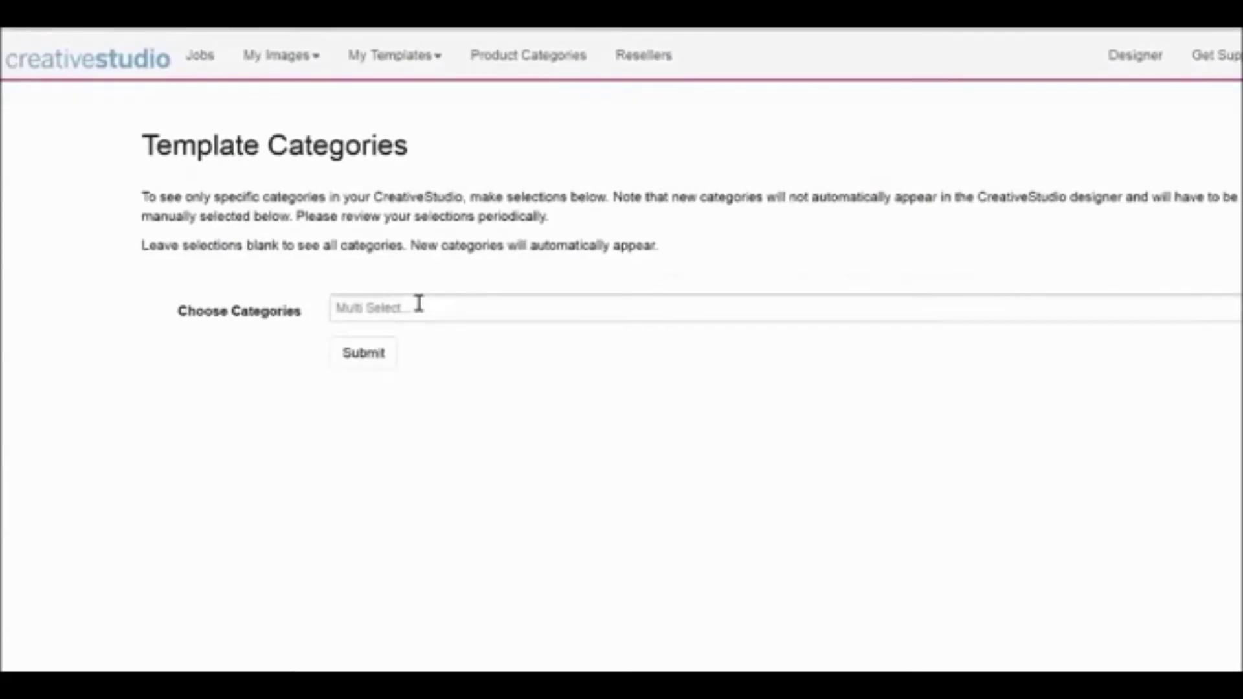
{"action": "left_click", "coordinate": [336, 309]}
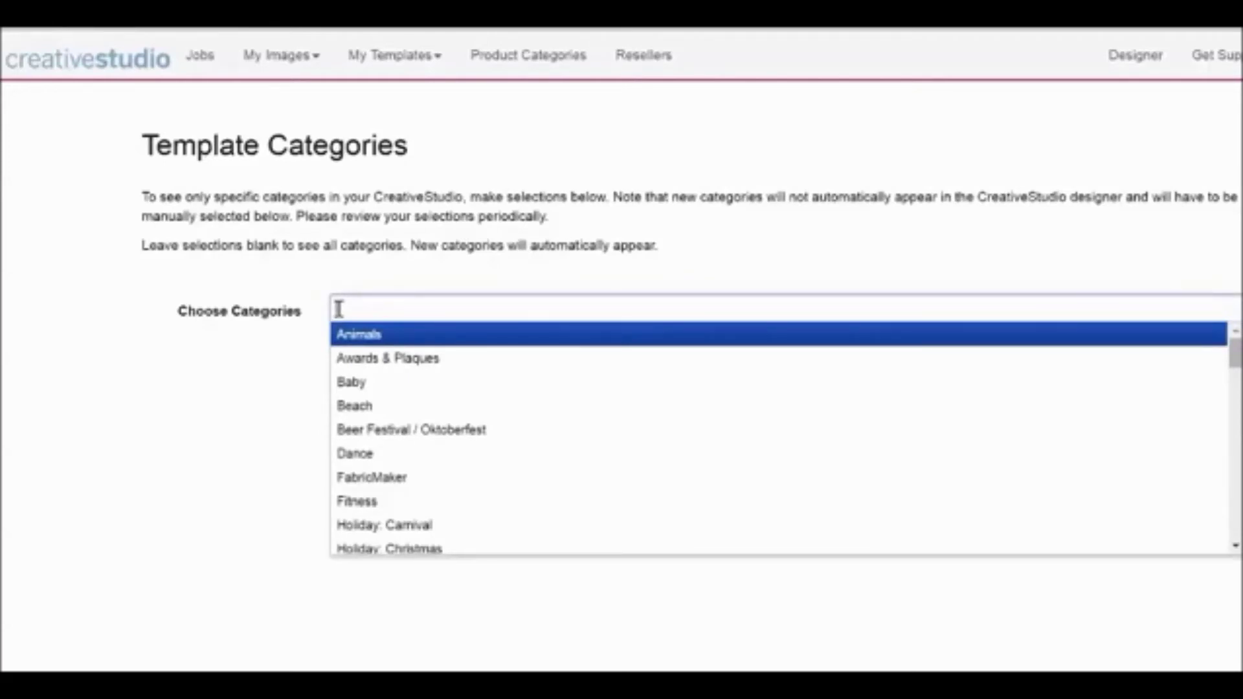
{"action": "left_click", "coordinate": [371, 360]}
{"action": "left_click", "coordinate": [520, 308]}
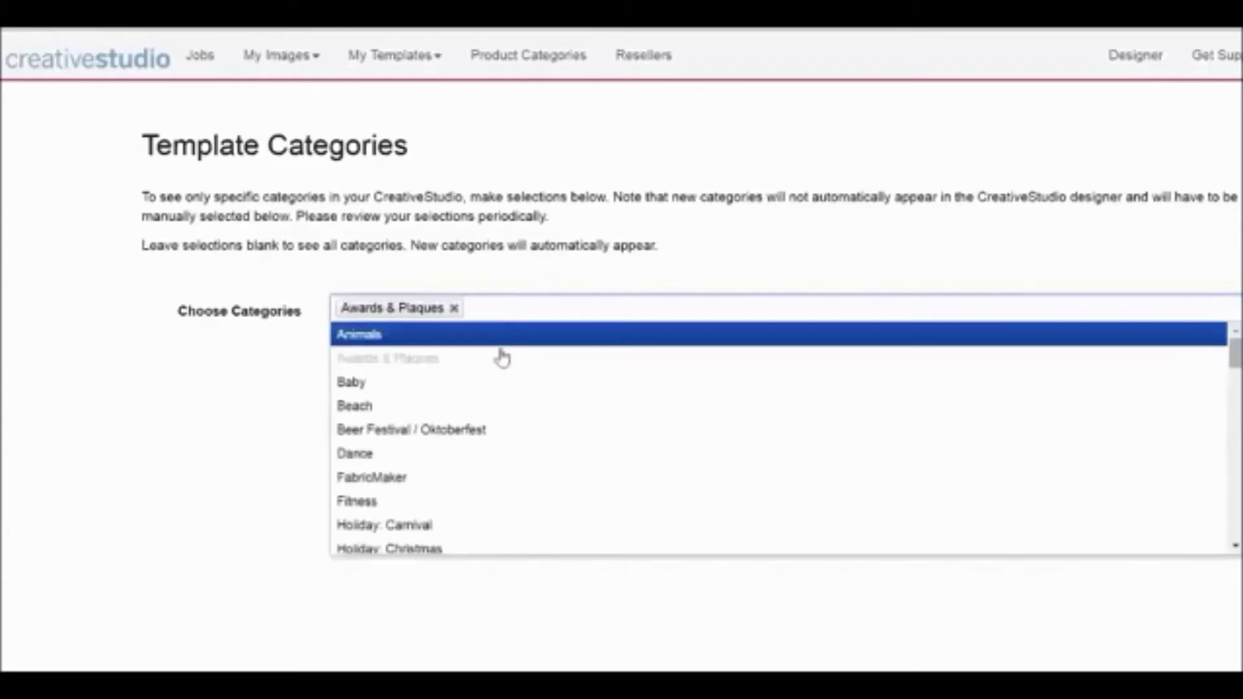
{"action": "left_click", "coordinate": [417, 478]}
{"action": "left_click", "coordinate": [590, 309]}
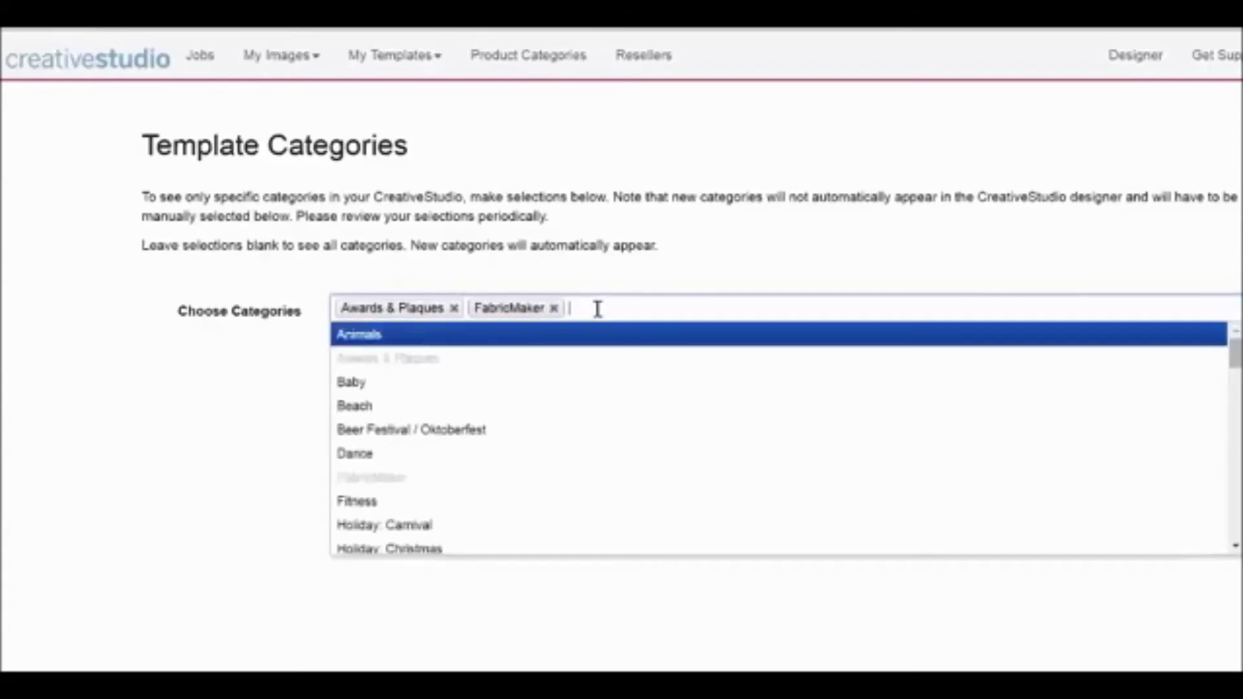
{"action": "left_click", "coordinate": [422, 526]}
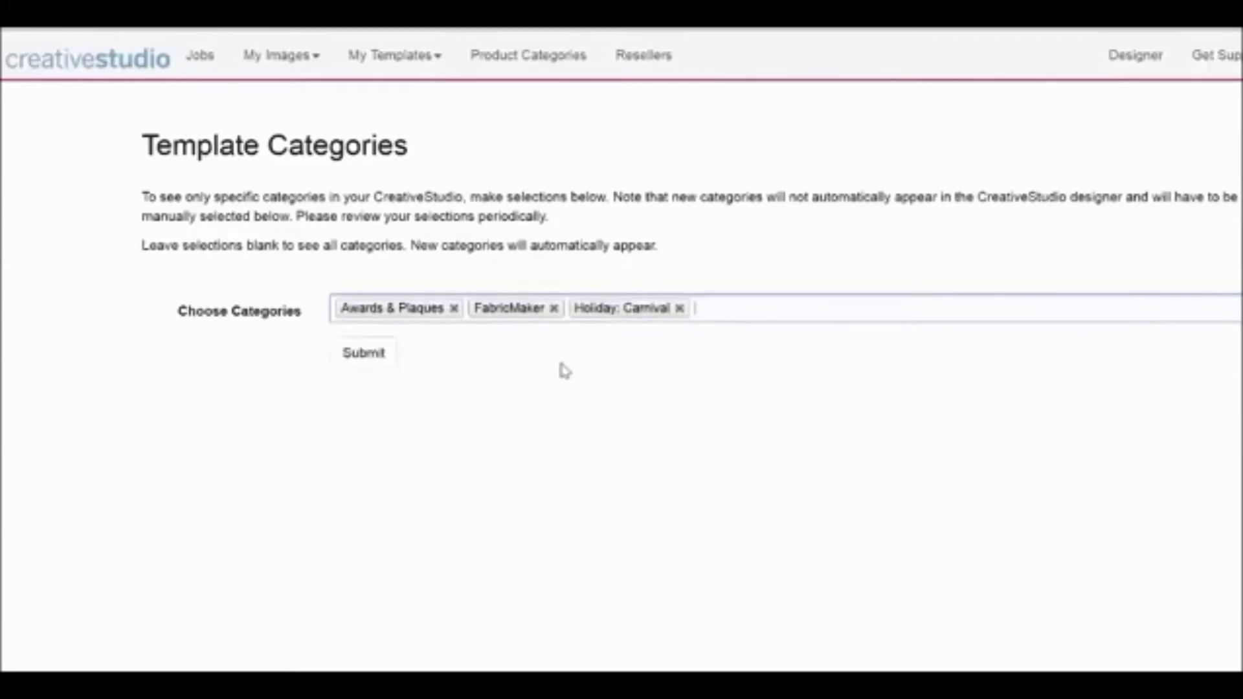
{"action": "left_click", "coordinate": [361, 365]}
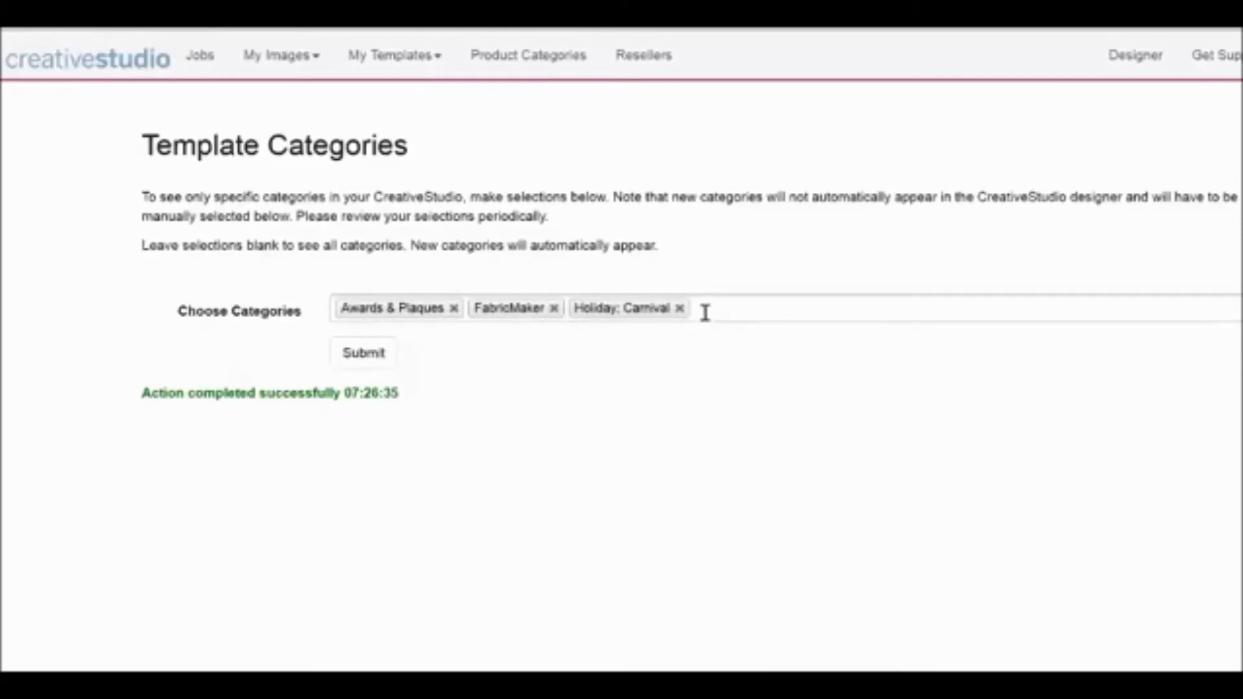
- Remove all chosen template categories and submit the blank selection
{"action": "left_click", "coordinate": [680, 309]}
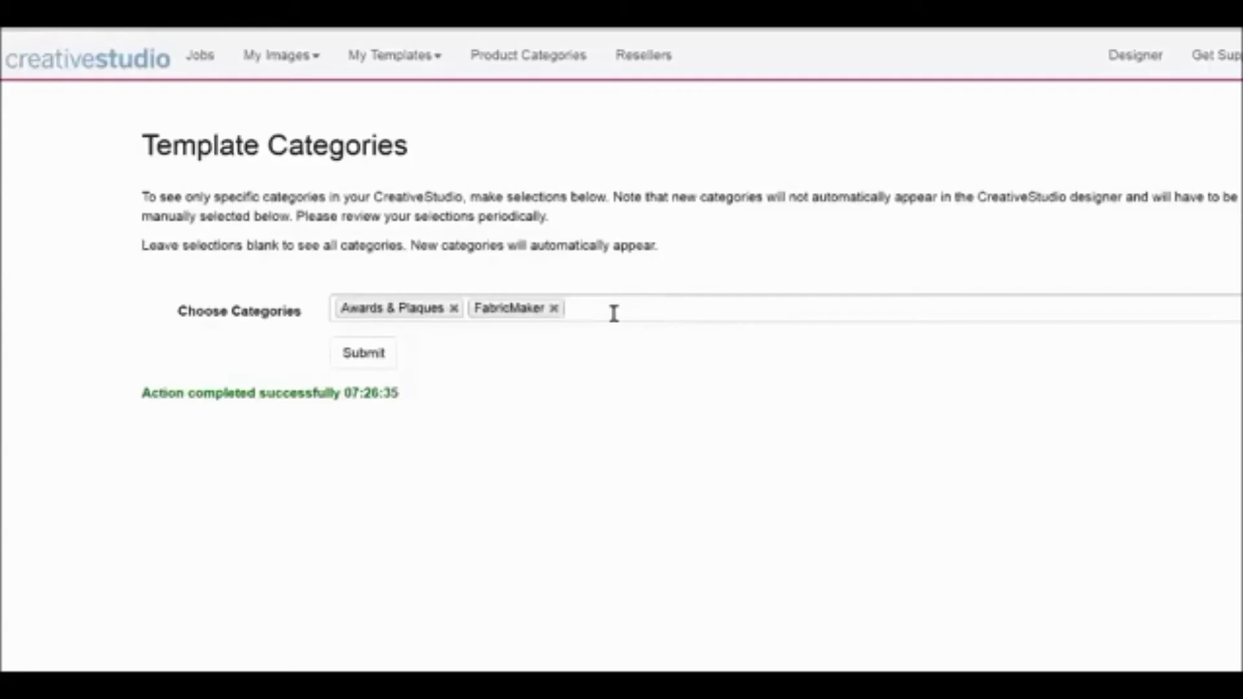
{"action": "left_click", "coordinate": [553, 309]}
{"action": "left_click", "coordinate": [454, 309]}
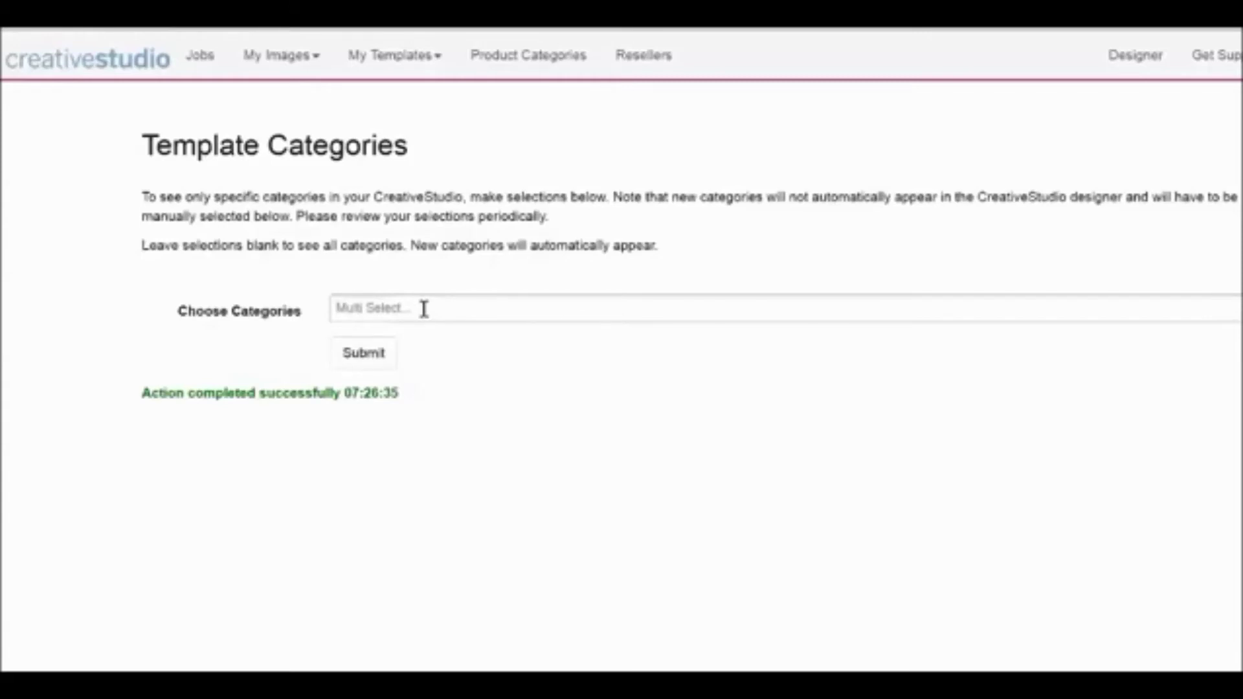
{"action": "left_click", "coordinate": [383, 353]}
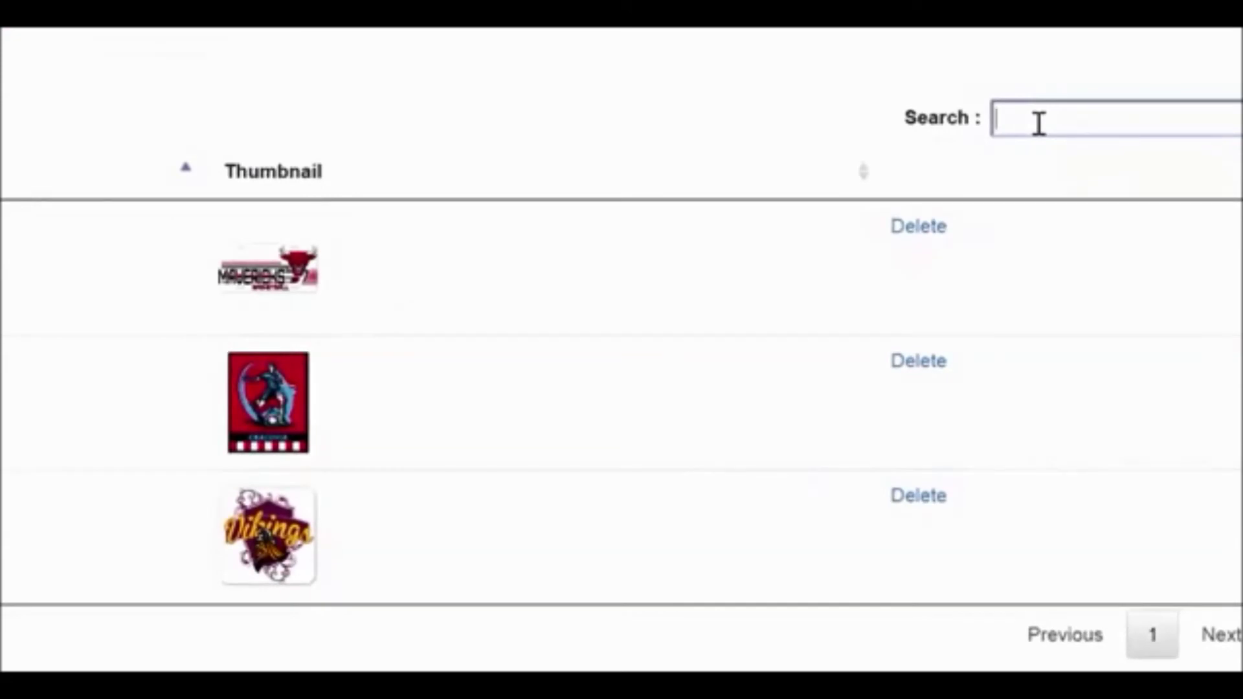
- Search the My Templates list for "mav"
{"action": "type", "text": "mav"}
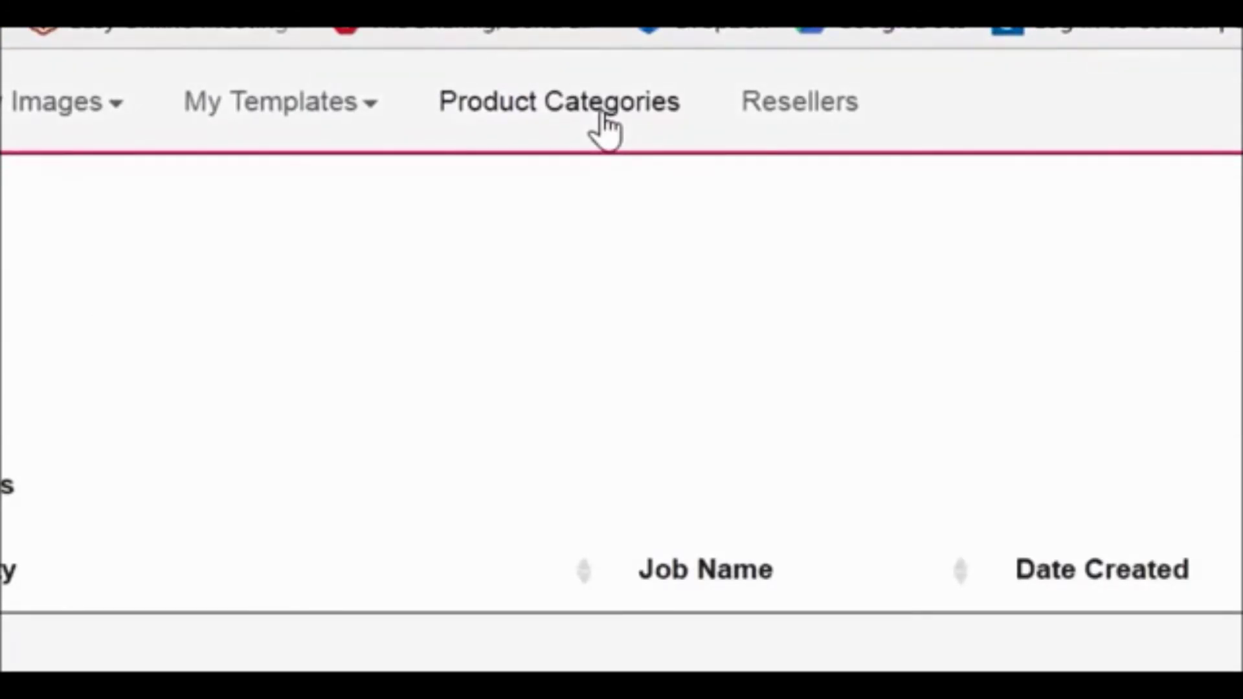
- On the Product Categories page, choose Baby & Toddler, Bags & Wallets and Boxes & Cases, and submit the selection
{"action": "left_click", "coordinate": [605, 126]}
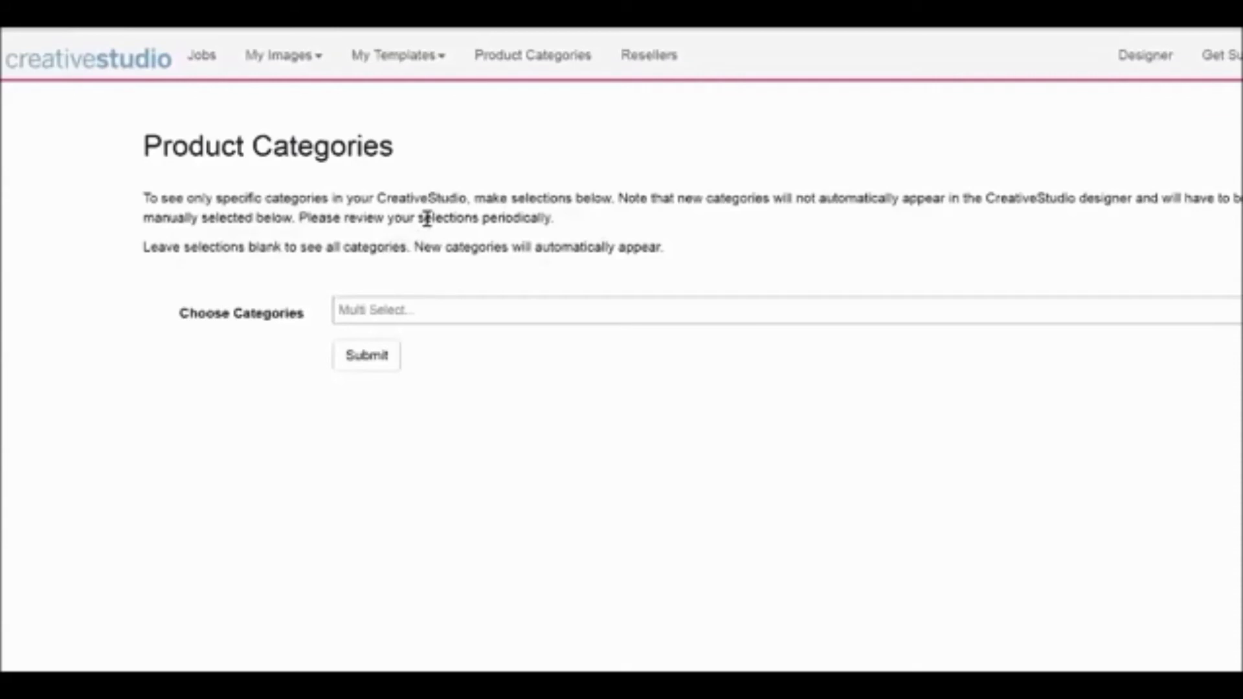
{"action": "left_click", "coordinate": [409, 312]}
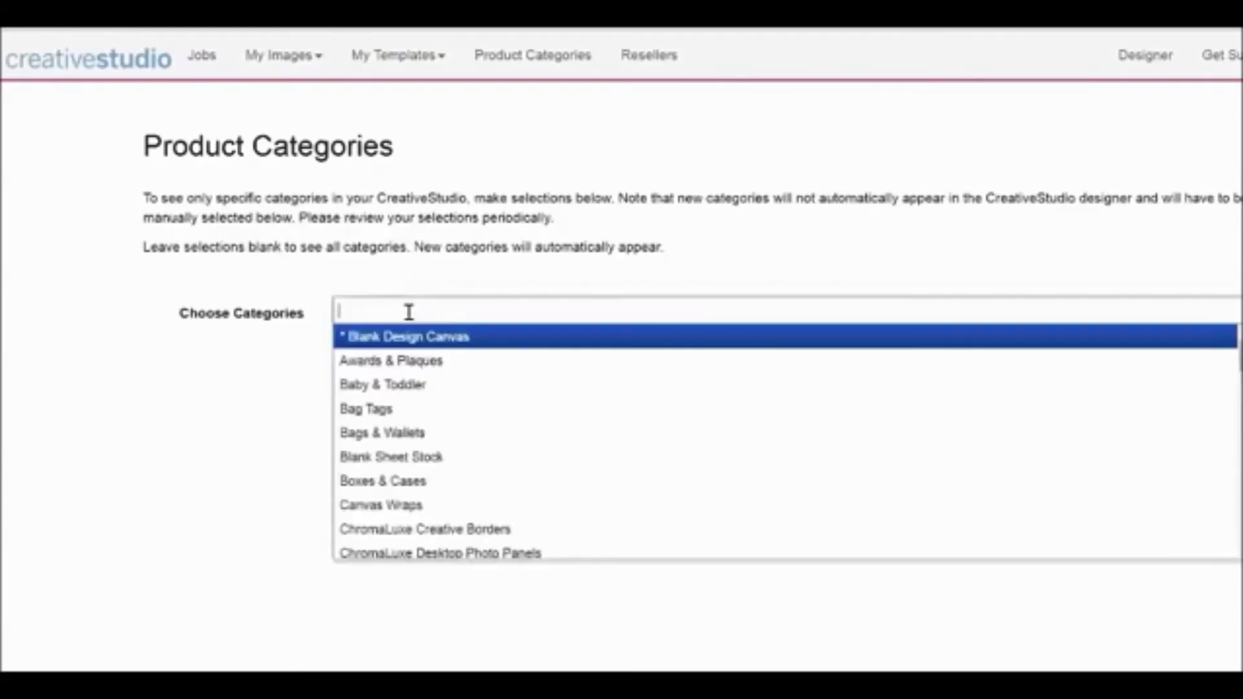
{"action": "left_click", "coordinate": [397, 386]}
{"action": "left_click", "coordinate": [488, 314]}
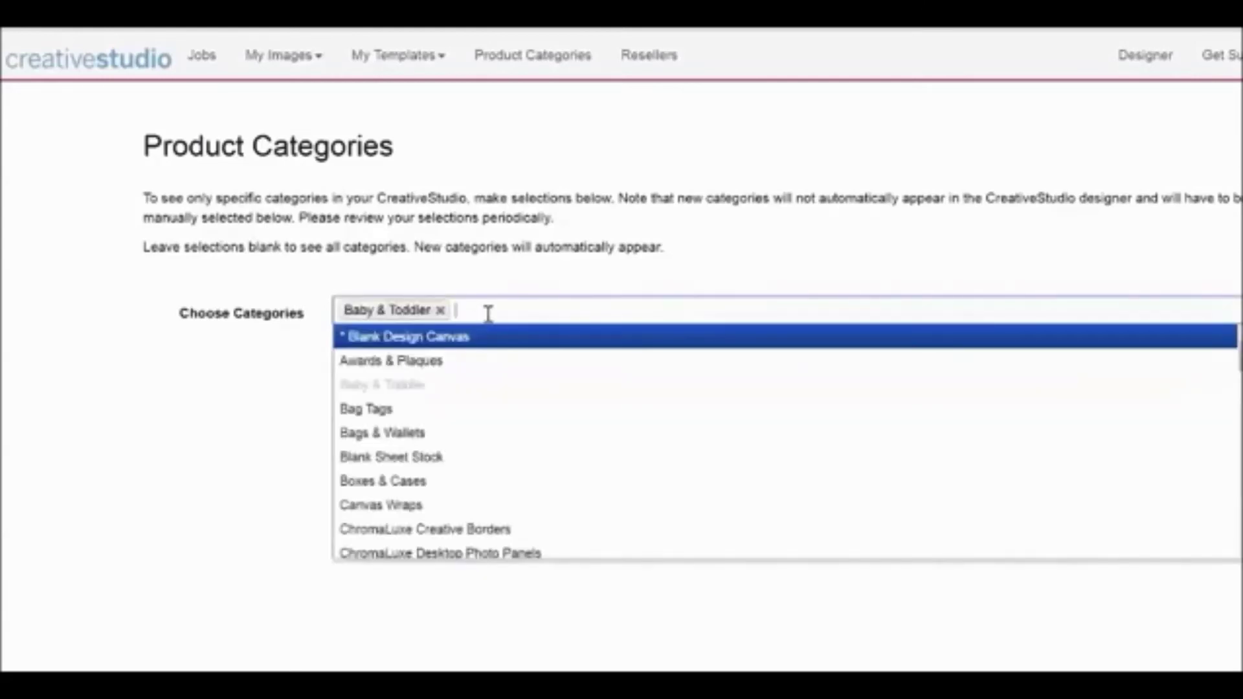
{"action": "left_click", "coordinate": [424, 433]}
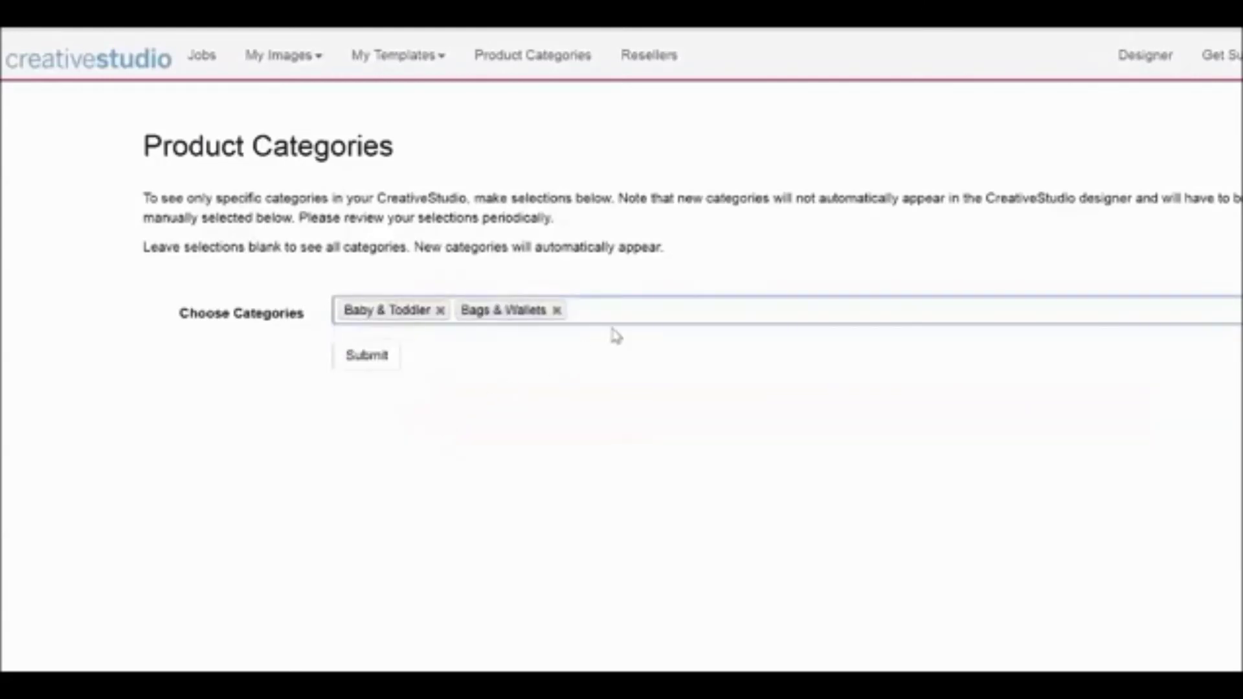
{"action": "left_click", "coordinate": [622, 308]}
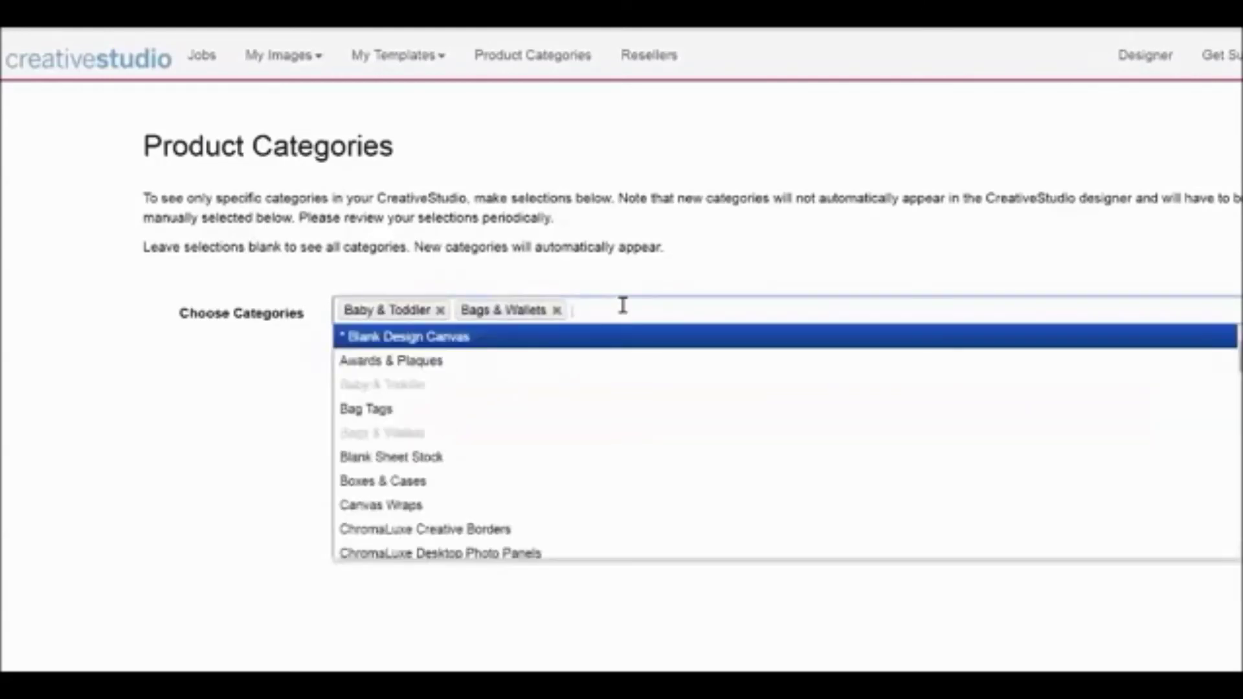
{"action": "left_click", "coordinate": [428, 482]}
{"action": "left_click", "coordinate": [375, 368]}
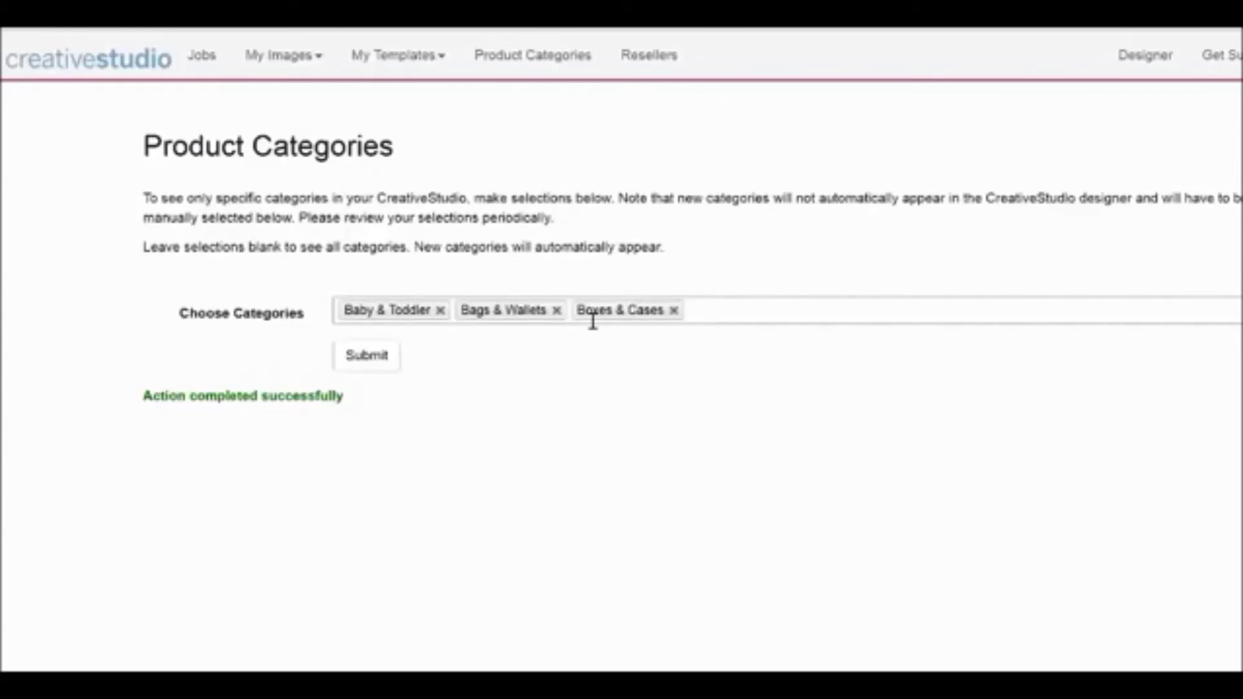
- Remove all chosen product categories and submit the blank selection
{"action": "left_click", "coordinate": [674, 310]}
{"action": "left_click", "coordinate": [557, 310]}
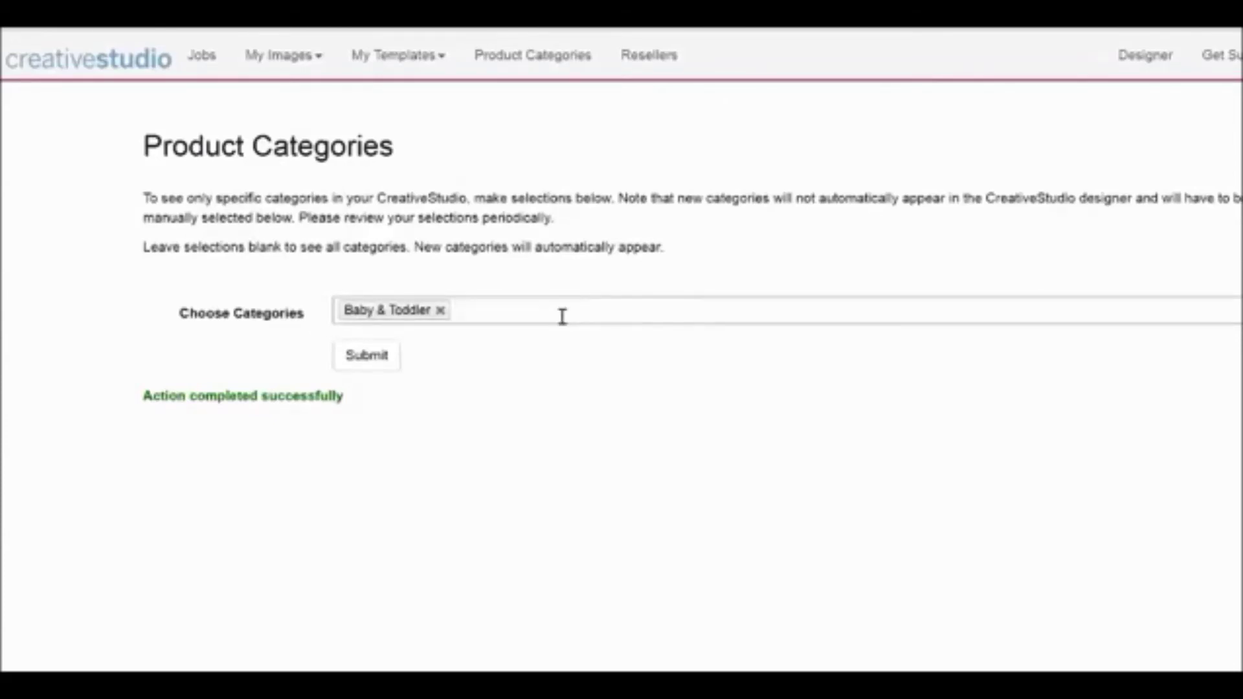
{"action": "left_click", "coordinate": [440, 310]}
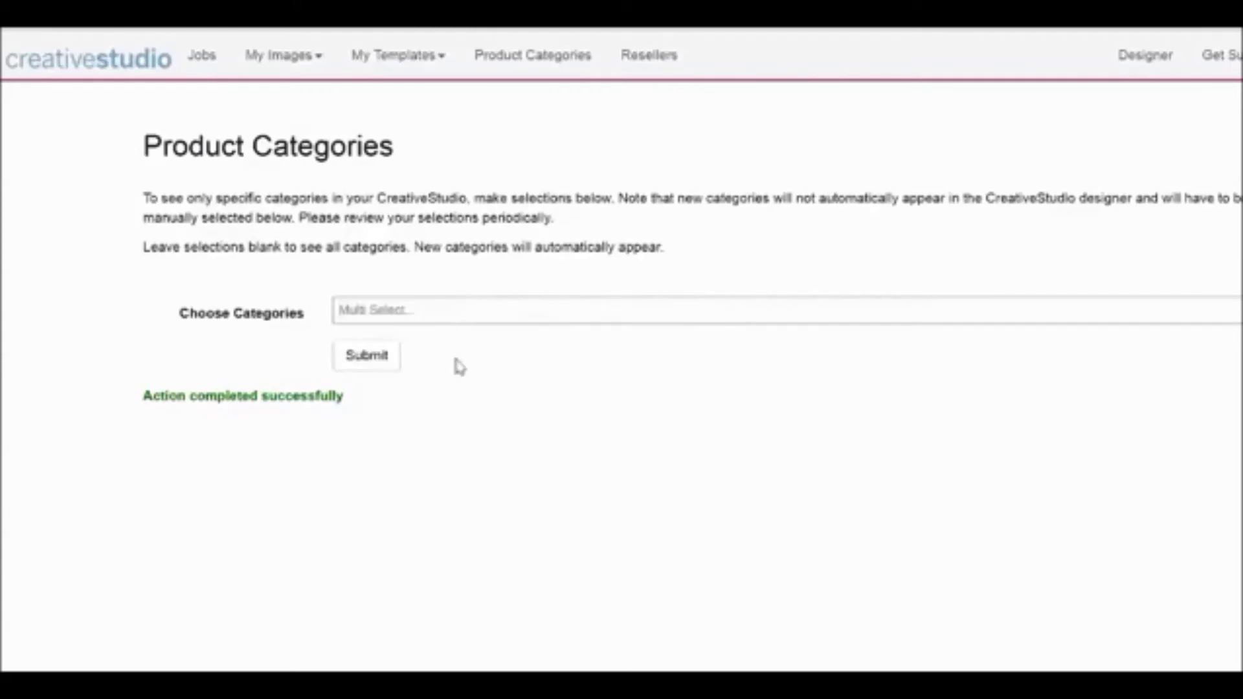
{"action": "left_click", "coordinate": [371, 356]}
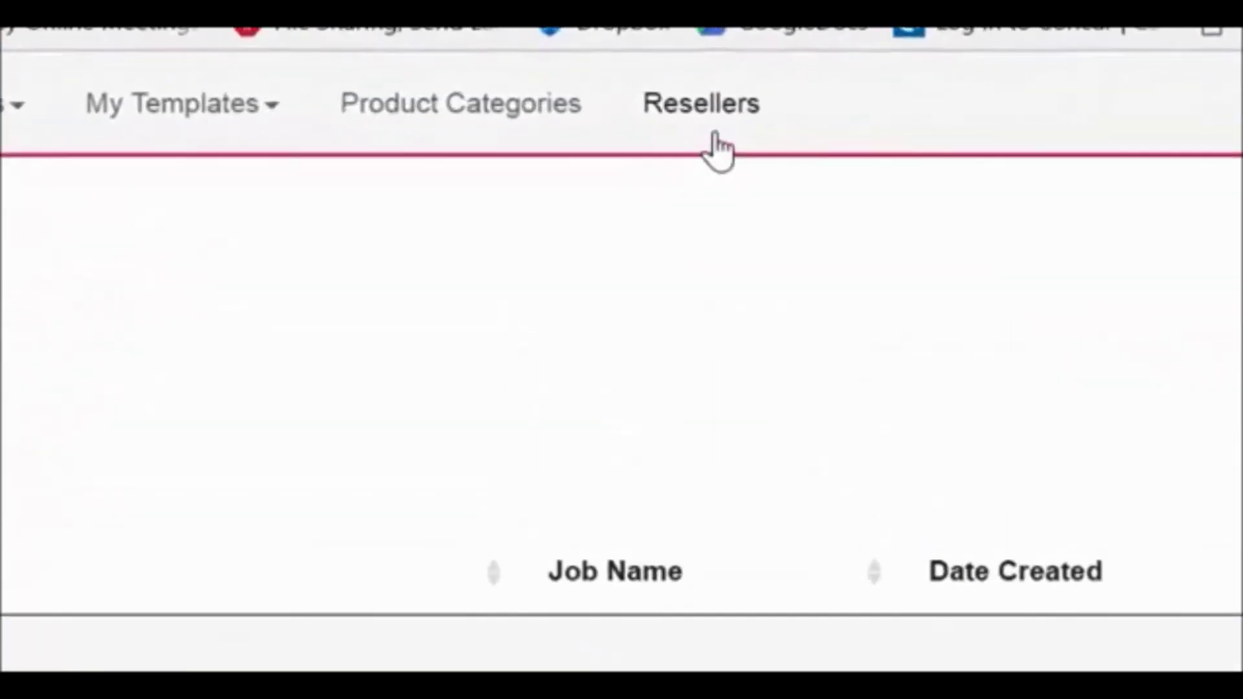
- On the Resellers page, set the Primary Product Catalog to "resellerdemo" and save it
{"action": "left_click", "coordinate": [757, 123]}
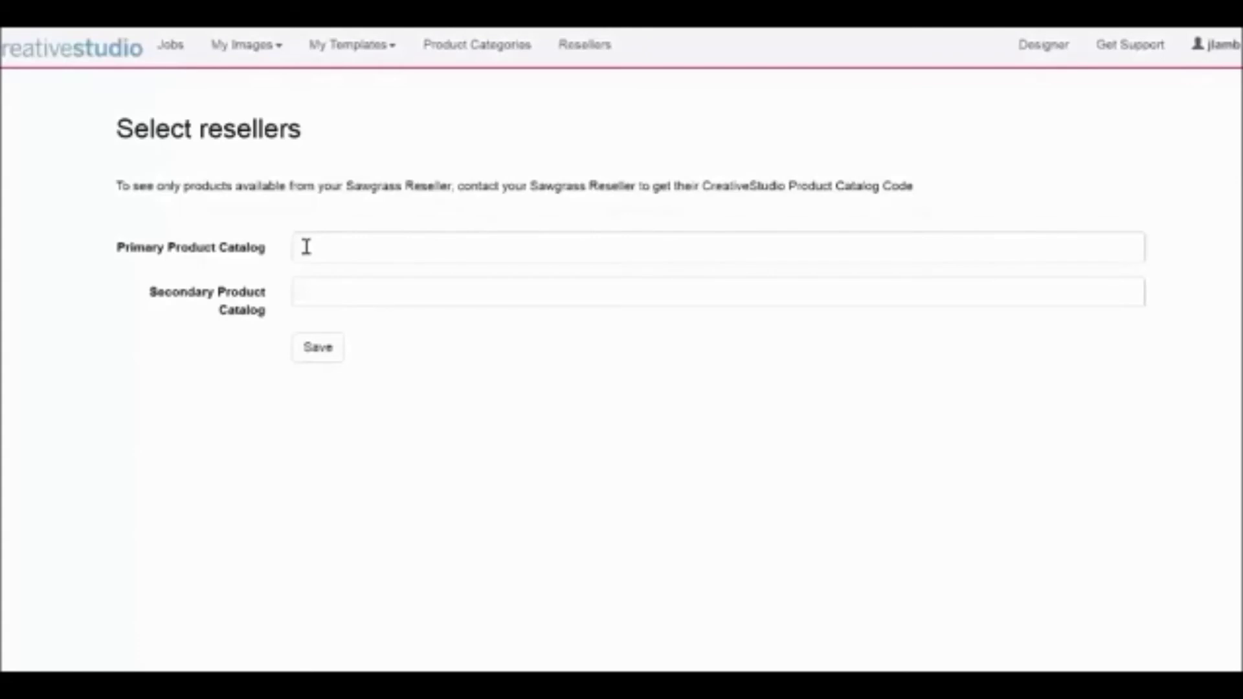
{"action": "left_click", "coordinate": [330, 250]}
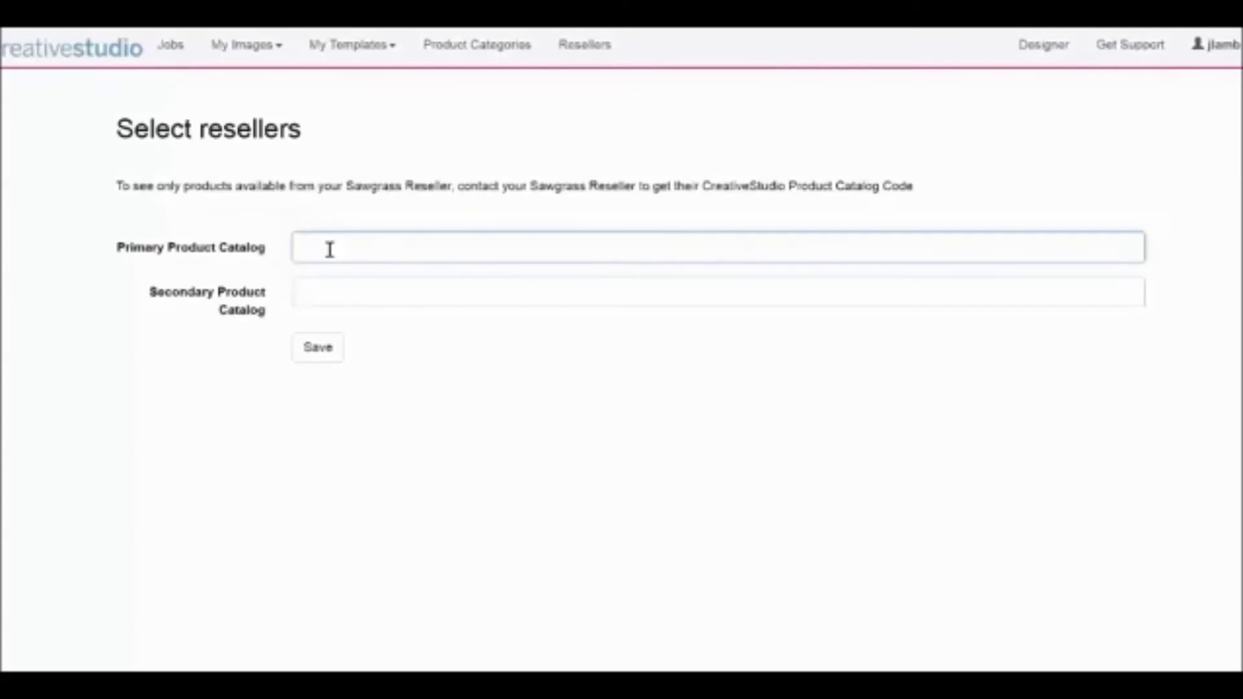
{"action": "type", "text": "rese"}
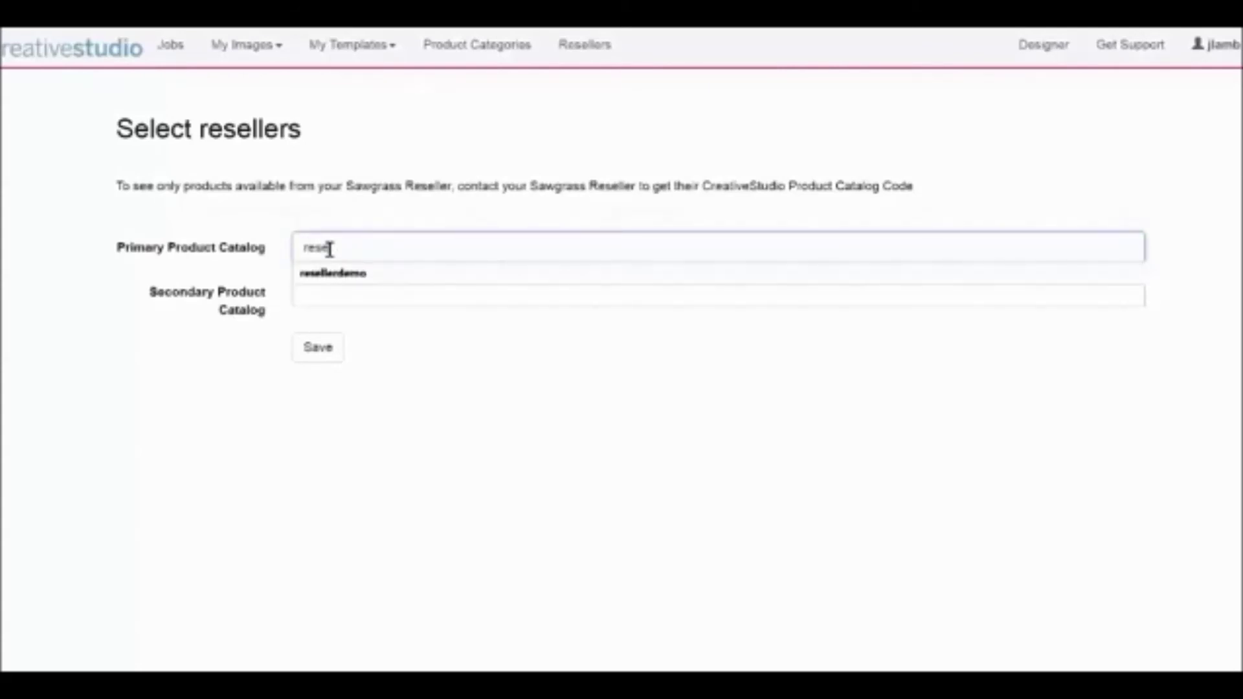
{"action": "left_click", "coordinate": [331, 273]}
{"action": "left_click", "coordinate": [310, 349]}
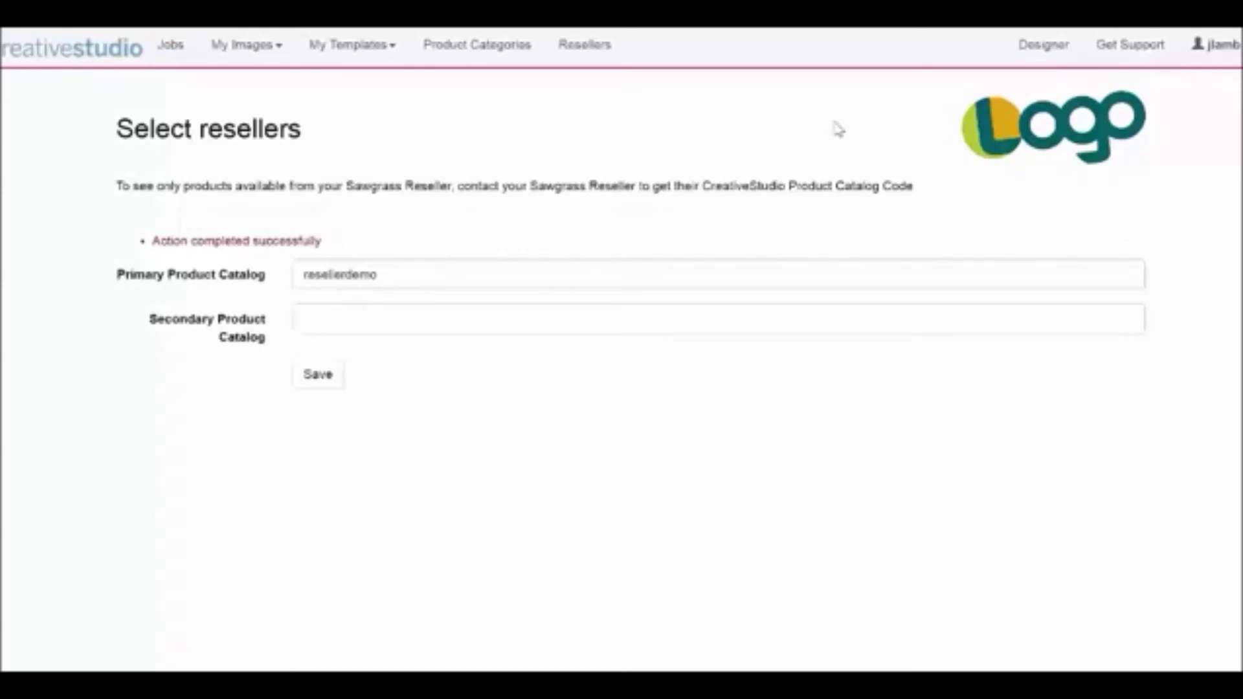
- In the designer, start a ChromaLuxe Belfast Medium design from ChromaLuxe Creative Borders at 13x19 page size, and open its product number link
{"action": "left_click", "coordinate": [1039, 57]}
{"action": "left_click", "coordinate": [877, 149]}
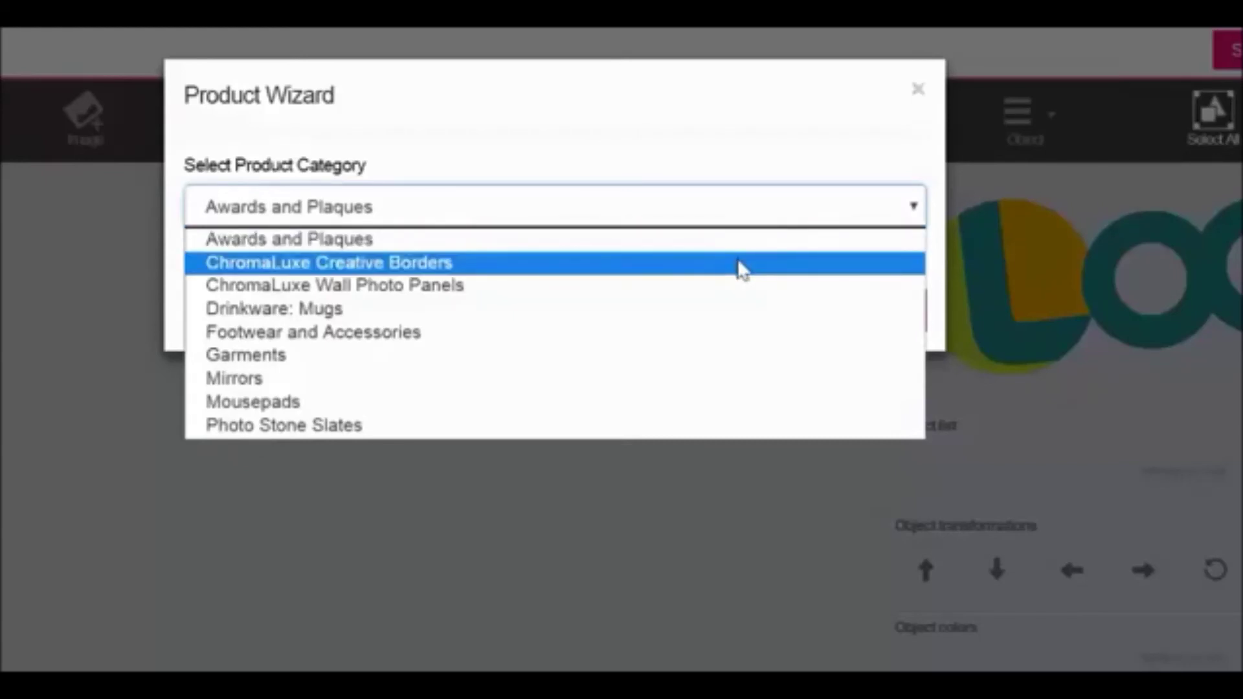
{"action": "left_click", "coordinate": [741, 266]}
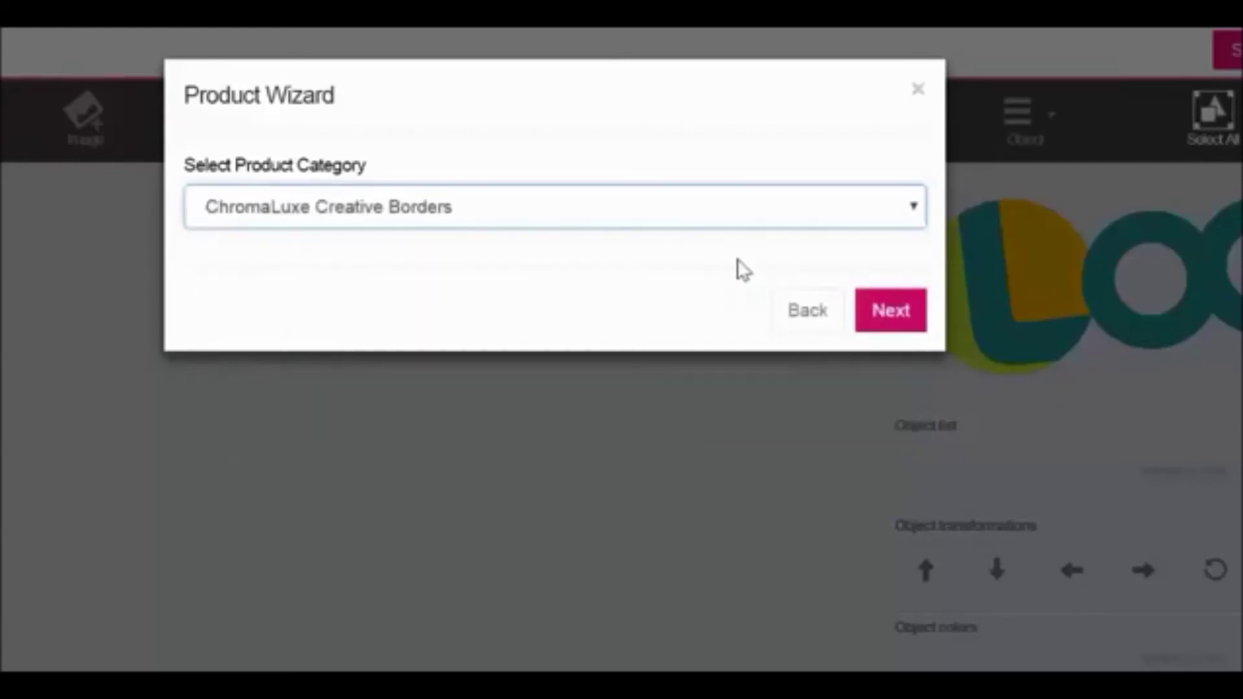
{"action": "left_click", "coordinate": [874, 318]}
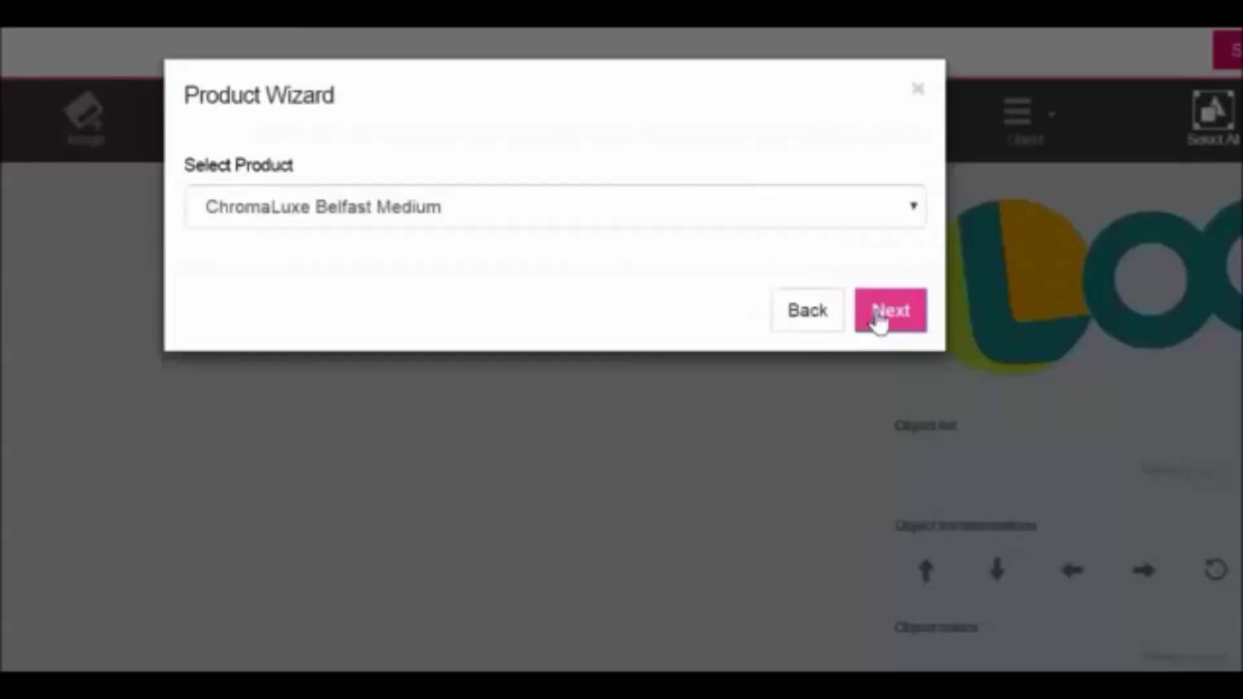
{"action": "left_click", "coordinate": [893, 318]}
{"action": "left_click", "coordinate": [893, 333]}
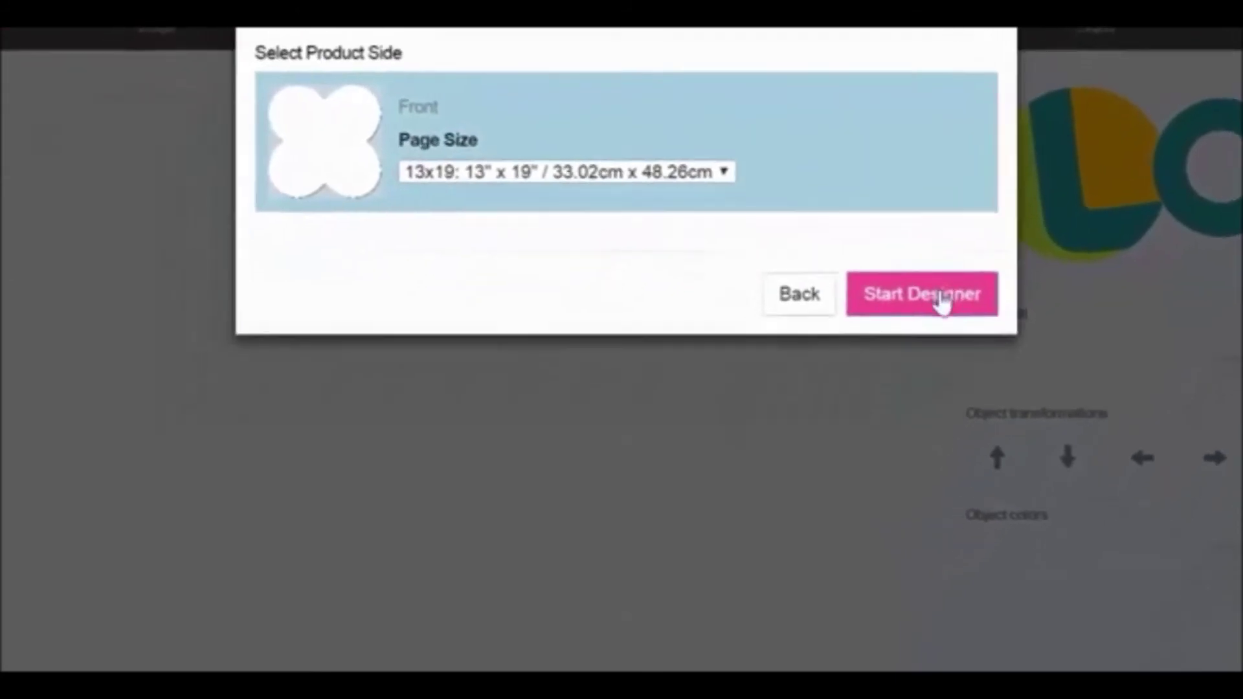
{"action": "left_click", "coordinate": [868, 412]}
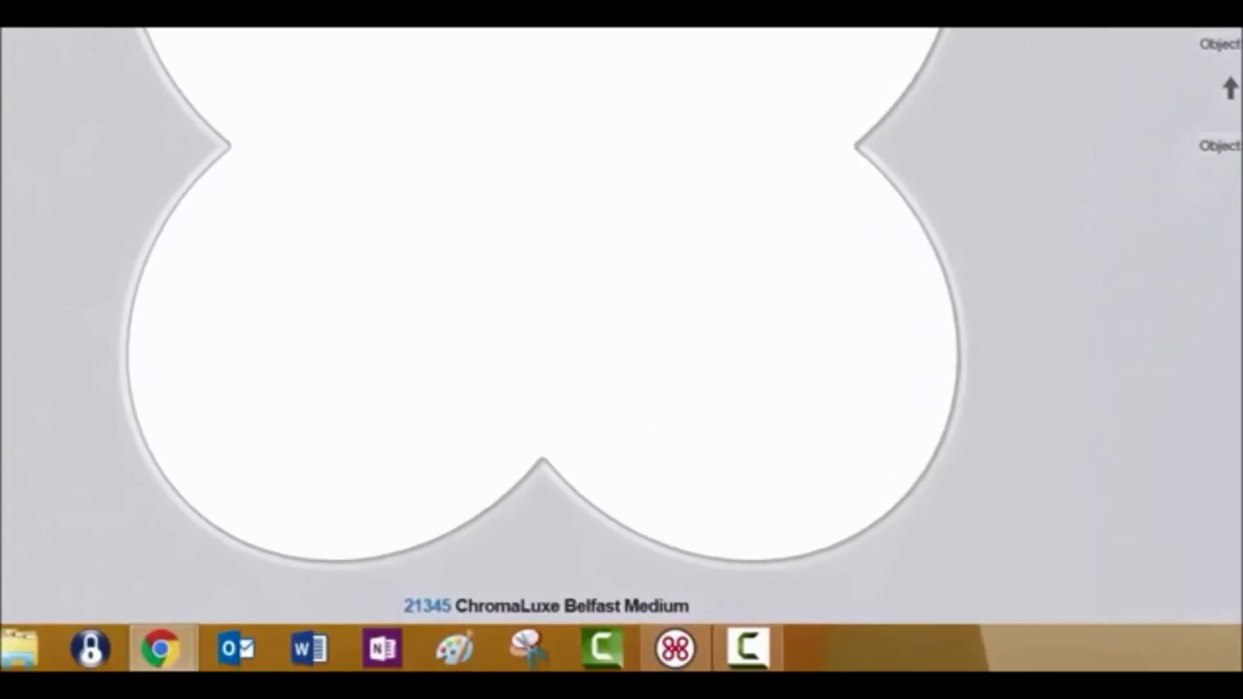
{"action": "left_click", "coordinate": [422, 608]}
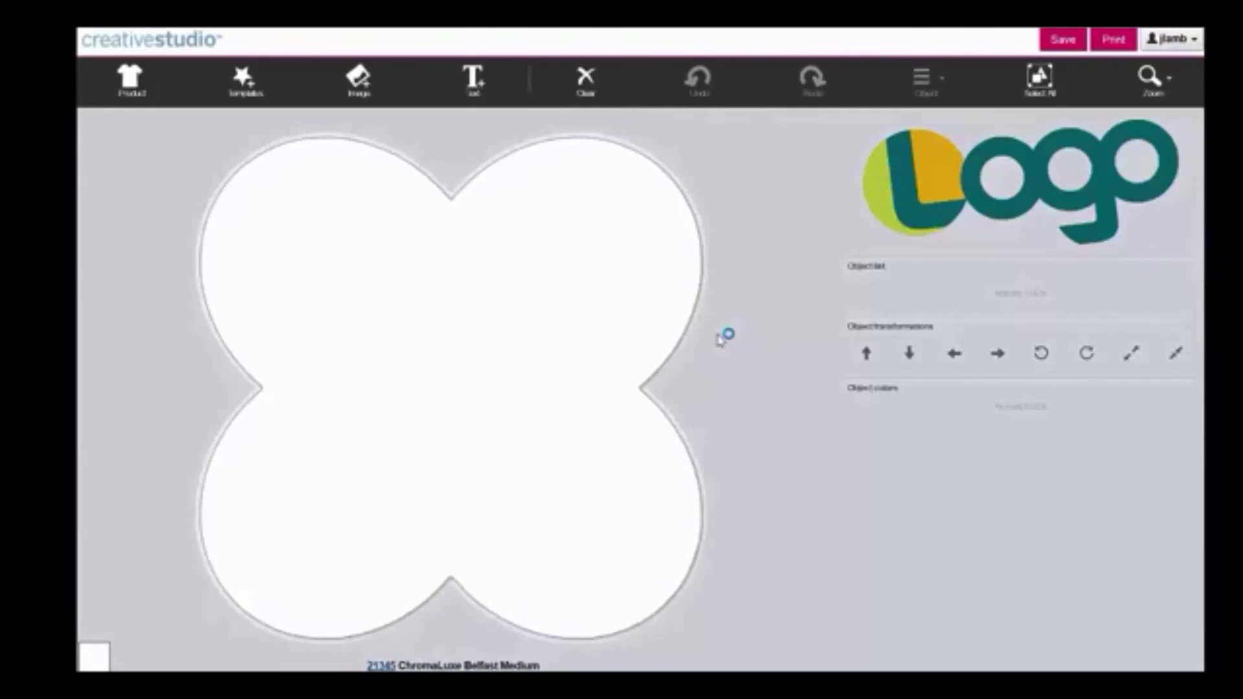
- Return to the administration area's Resellers page, set the Secondary Product Catalog to "sawgrass" and save it
{"action": "left_click", "coordinate": [1188, 40]}
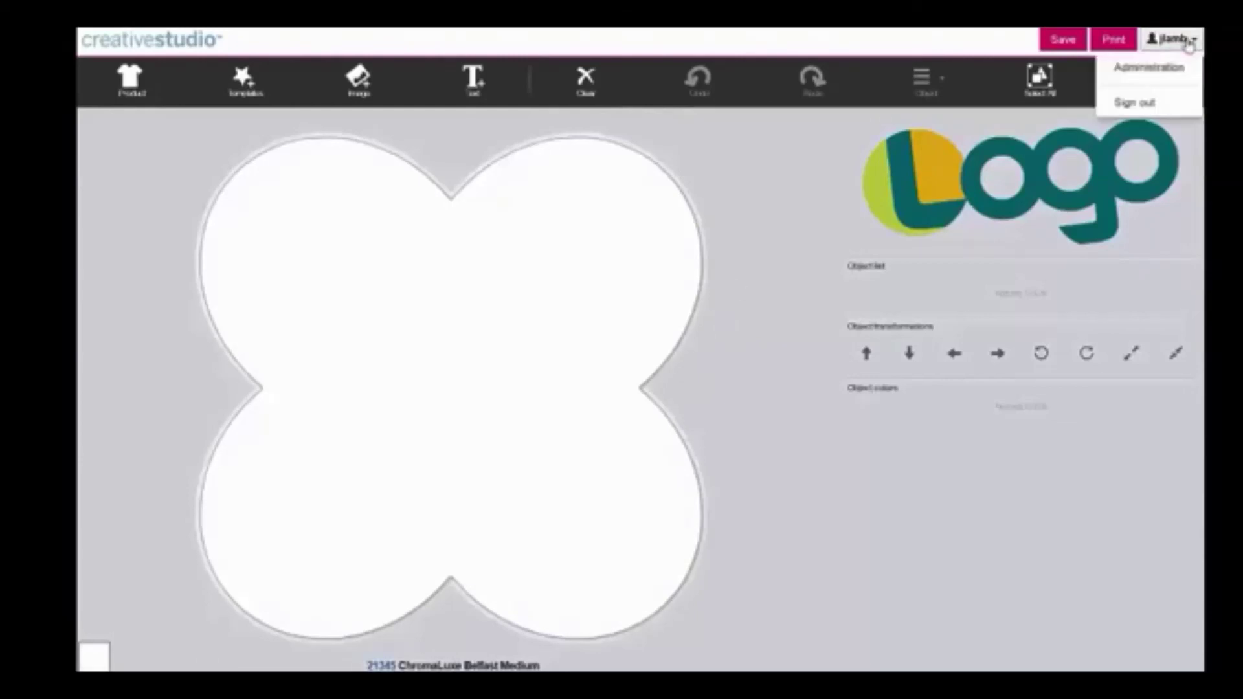
{"action": "left_click", "coordinate": [1172, 69]}
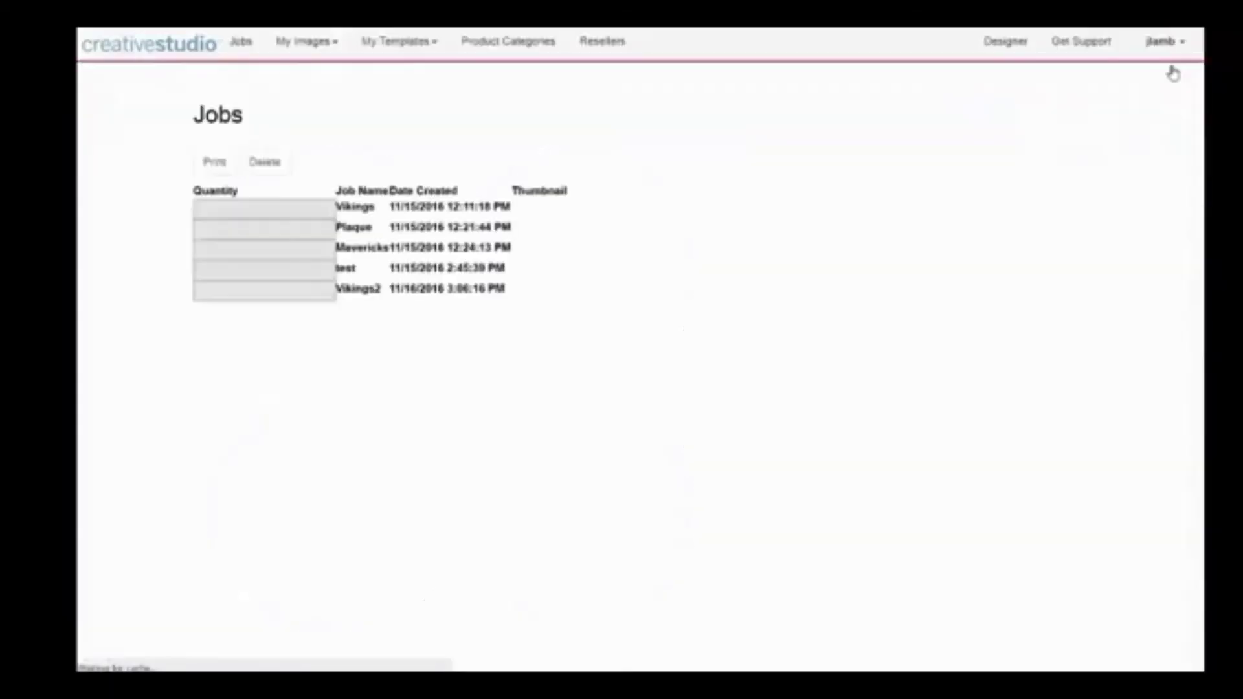
{"action": "left_click", "coordinate": [614, 41]}
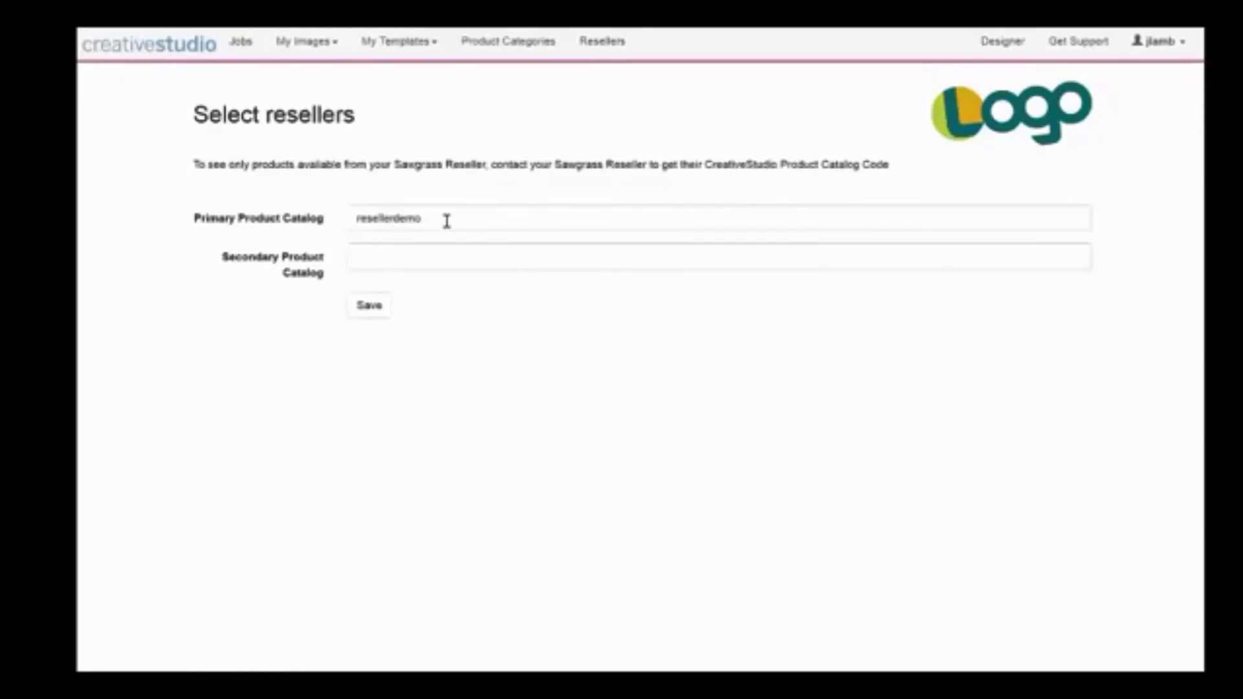
{"action": "left_click_drag", "start_coordinate": [444, 220], "coordinate": [344, 222]}
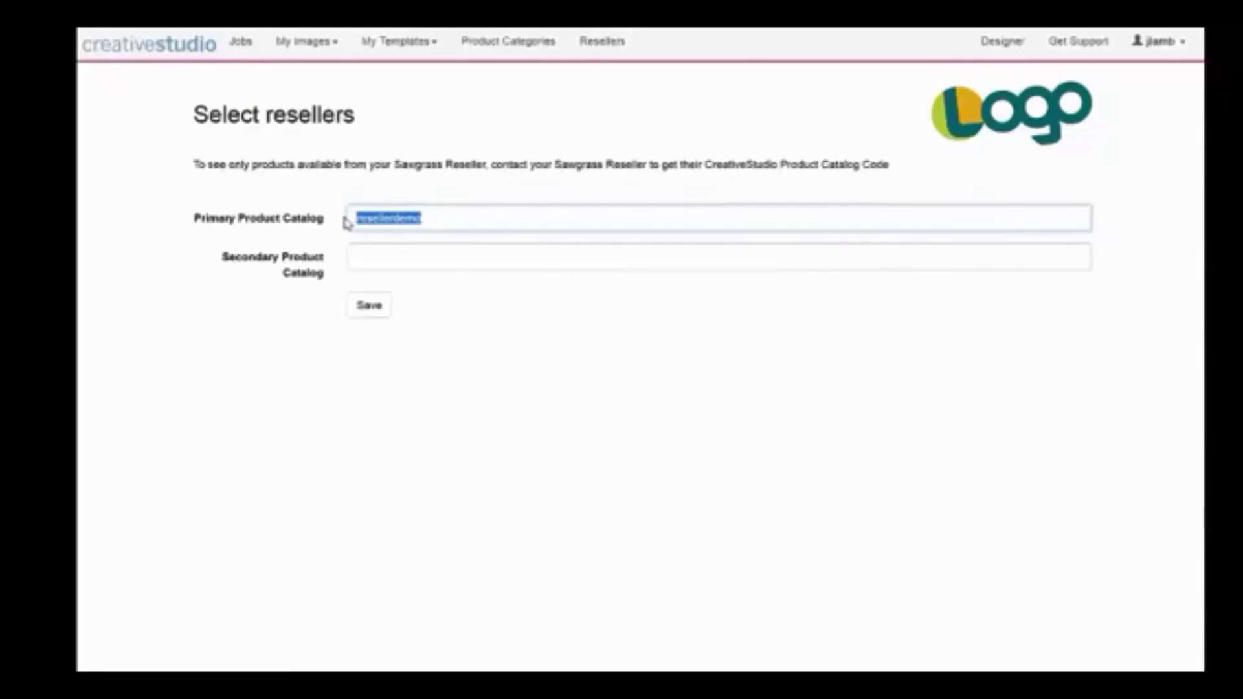
{"action": "key", "text": "Tab"}
{"action": "type", "text": "sawgrass"}
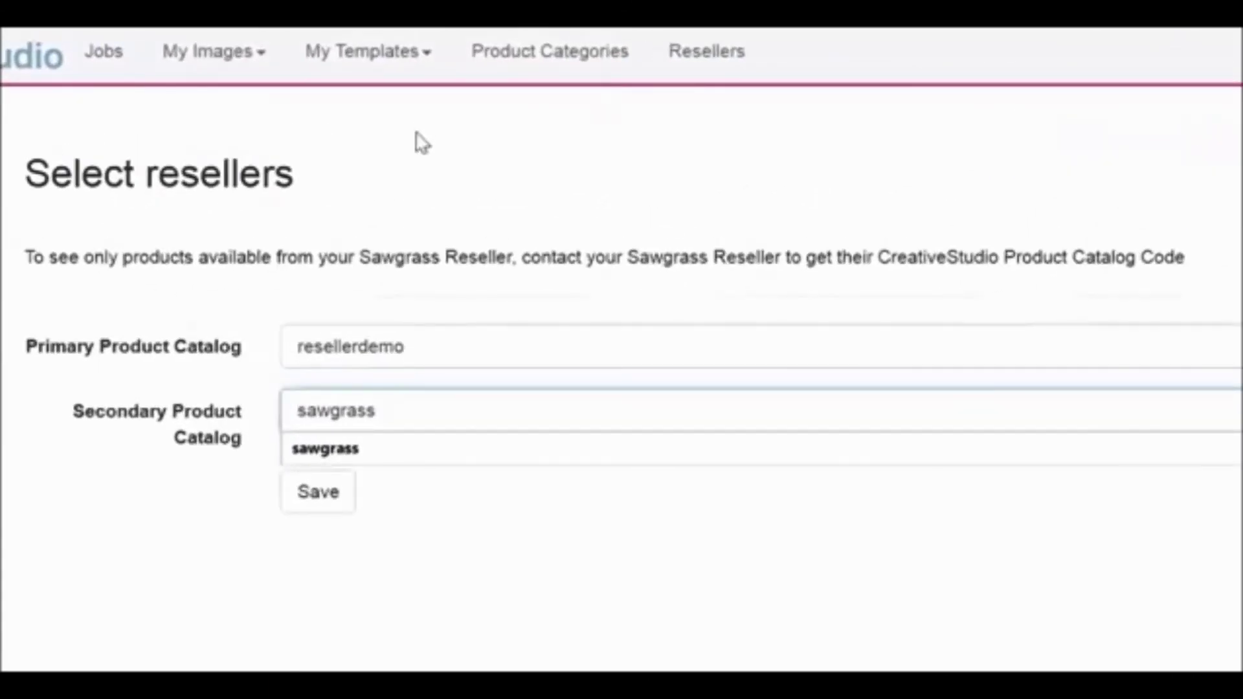
{"action": "left_click", "coordinate": [304, 502]}
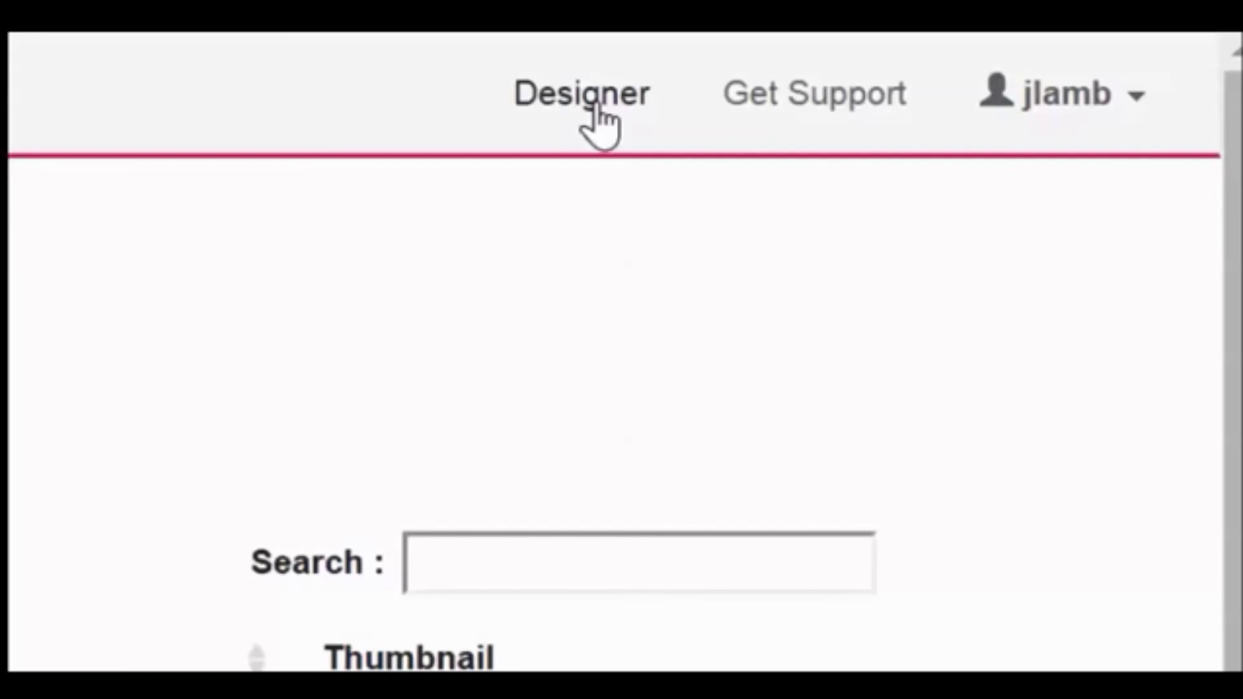
- Open the CreativeStudio support page, look through its tutorials and help resources, and open the Contact Support page
{"action": "left_click", "coordinate": [595, 109]}
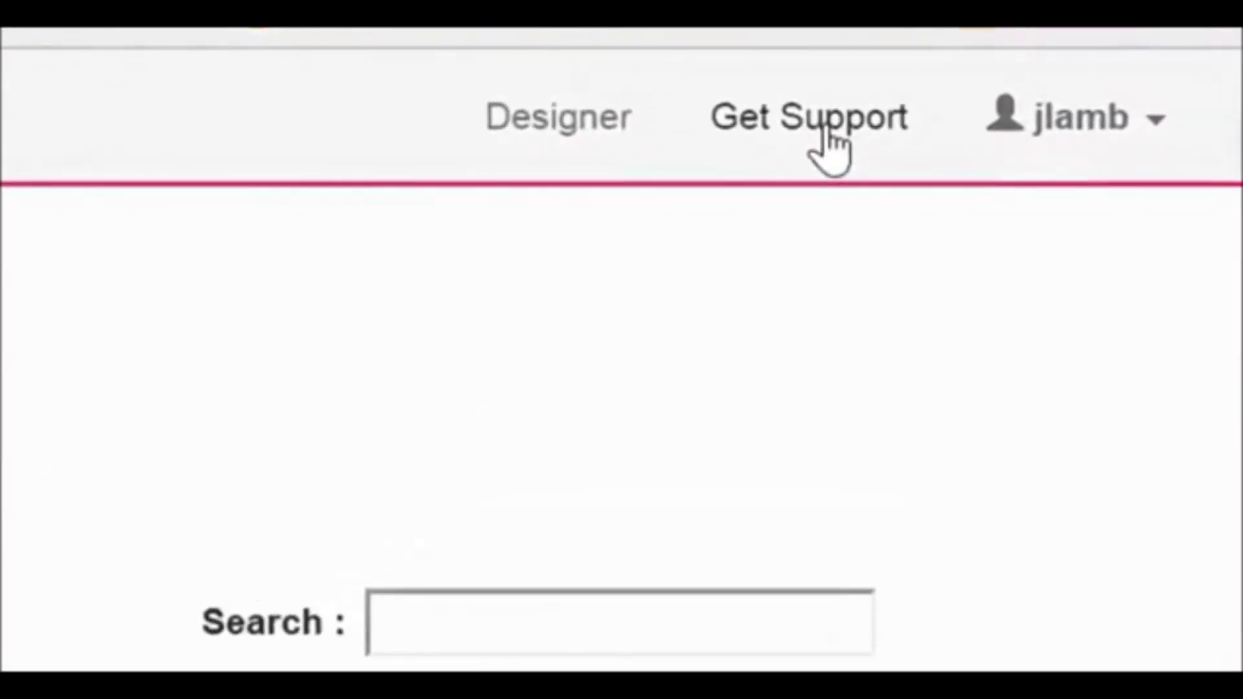
{"action": "left_click", "coordinate": [828, 127]}
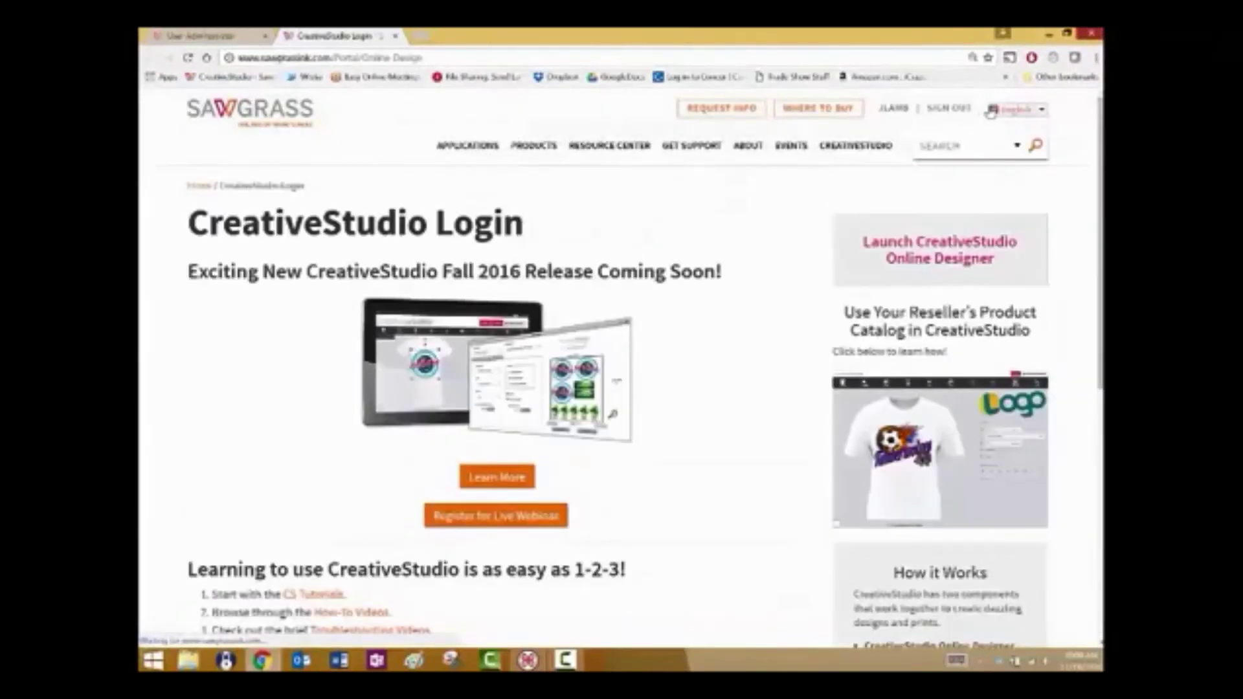
{"action": "mouse_move", "coordinate": [991, 113]}
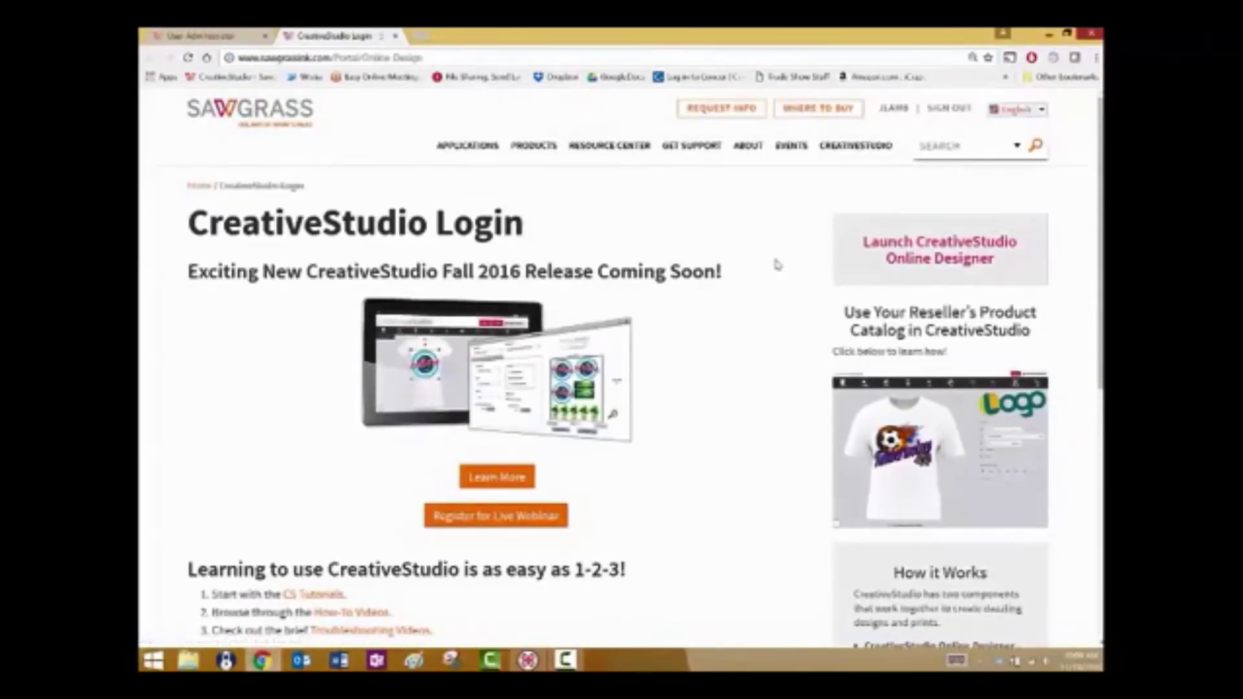
{"action": "scroll", "coordinate": [777, 264], "scroll_direction": "down", "scroll_amount": 3}
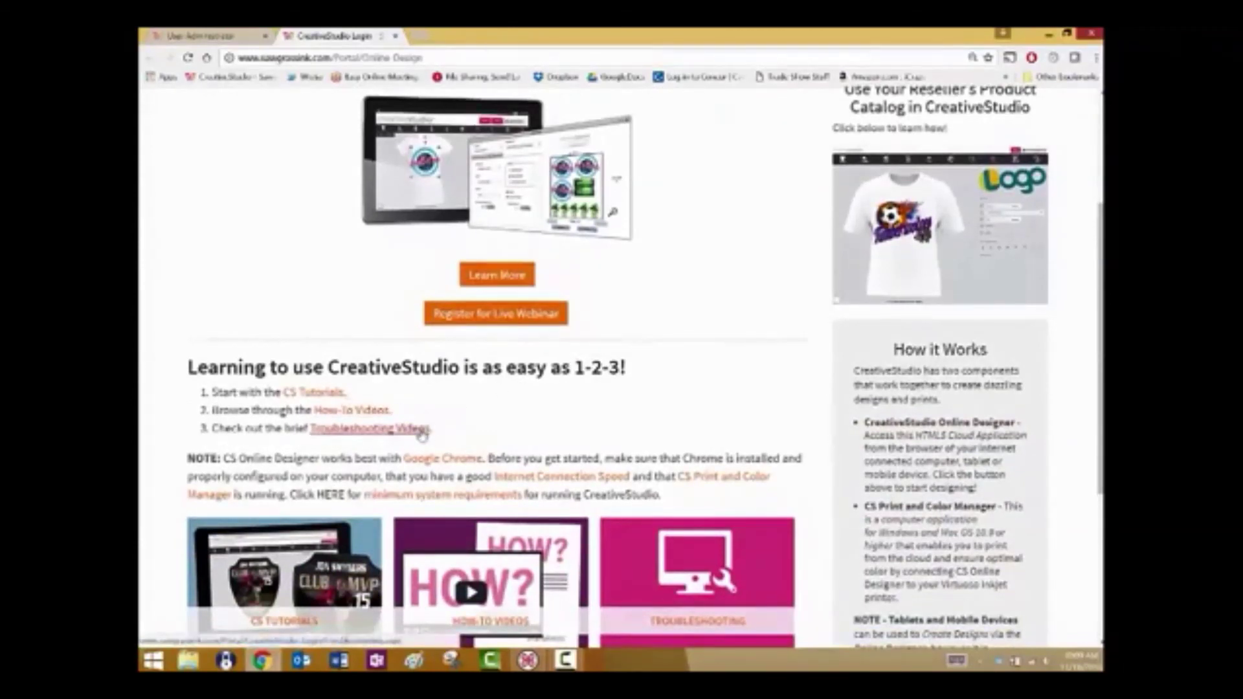
{"action": "scroll", "coordinate": [621, 412], "scroll_direction": "down", "scroll_amount": 4}
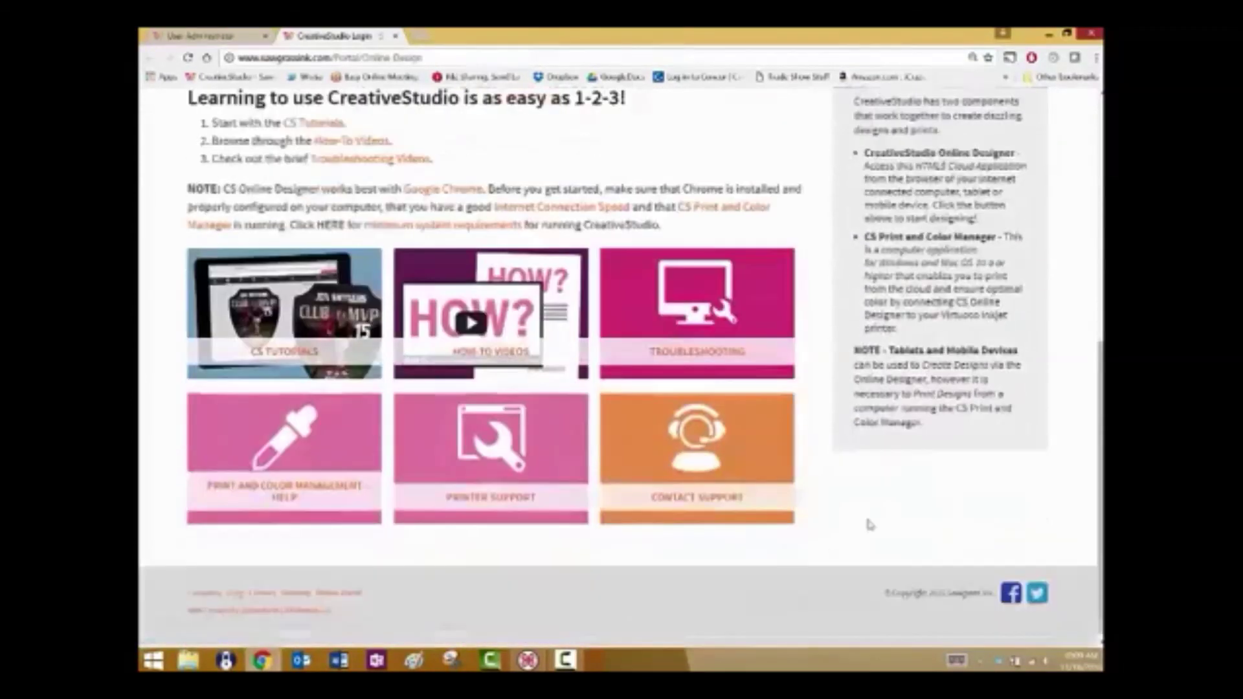
{"action": "mouse_move", "coordinate": [771, 478]}
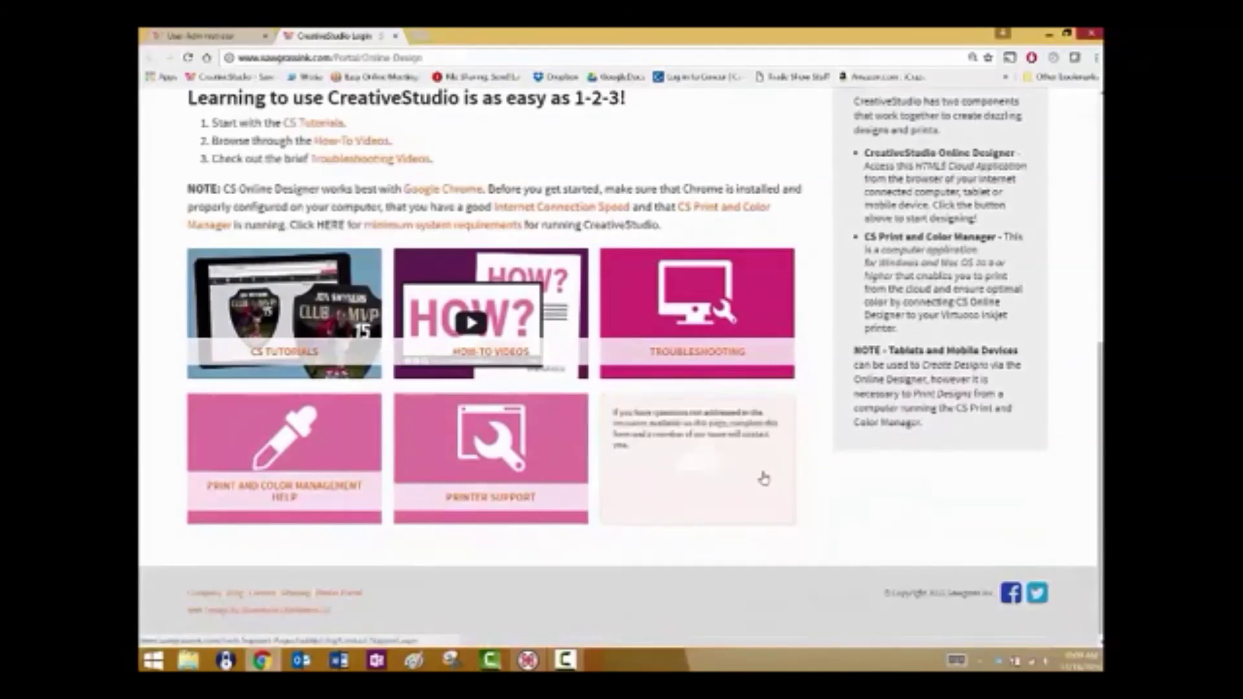
{"action": "left_click", "coordinate": [764, 478]}
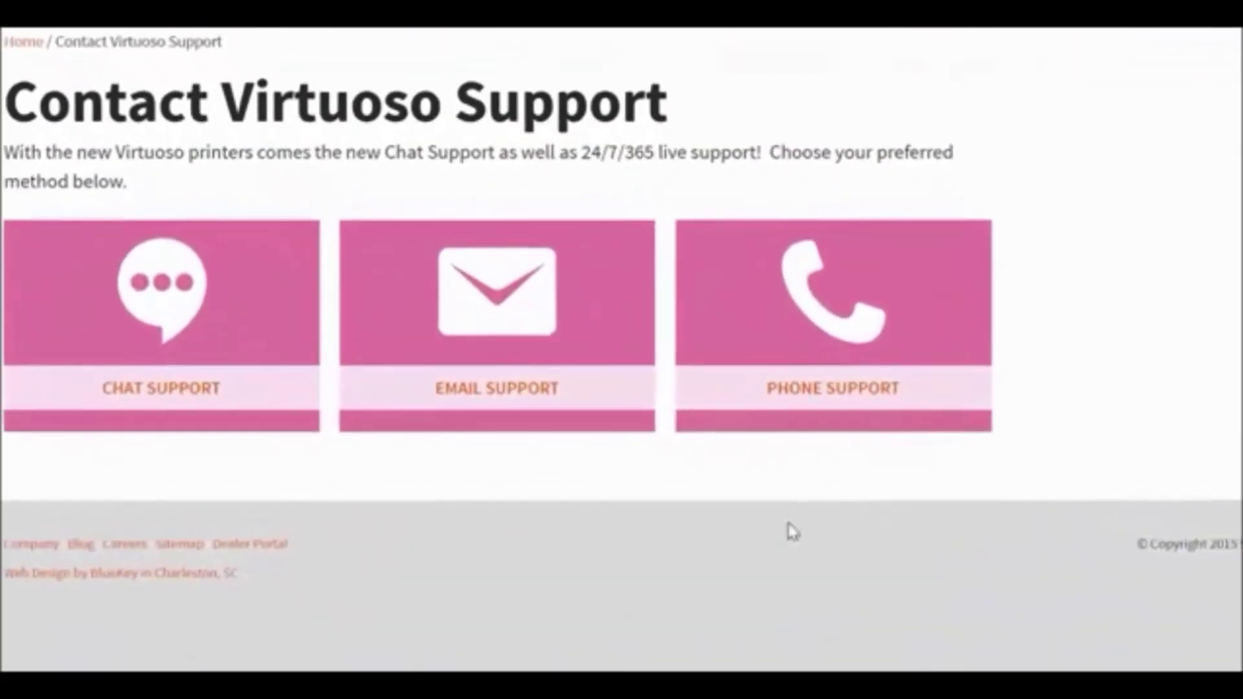